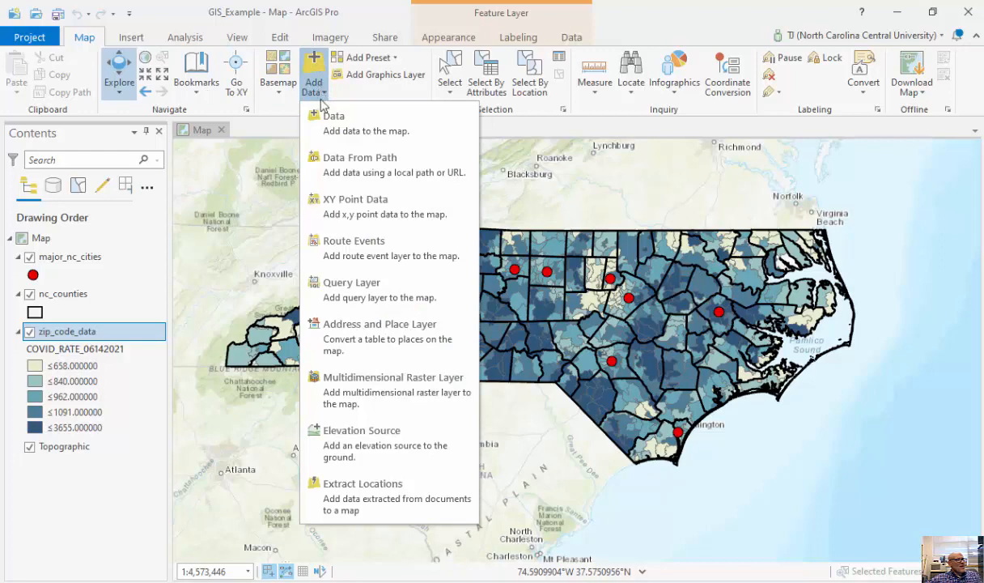
Browse the portal's My Content, My Groups, My Organization, My Favorites and ArcGIS Online collections as data sources for the map.
left_click(328, 123)
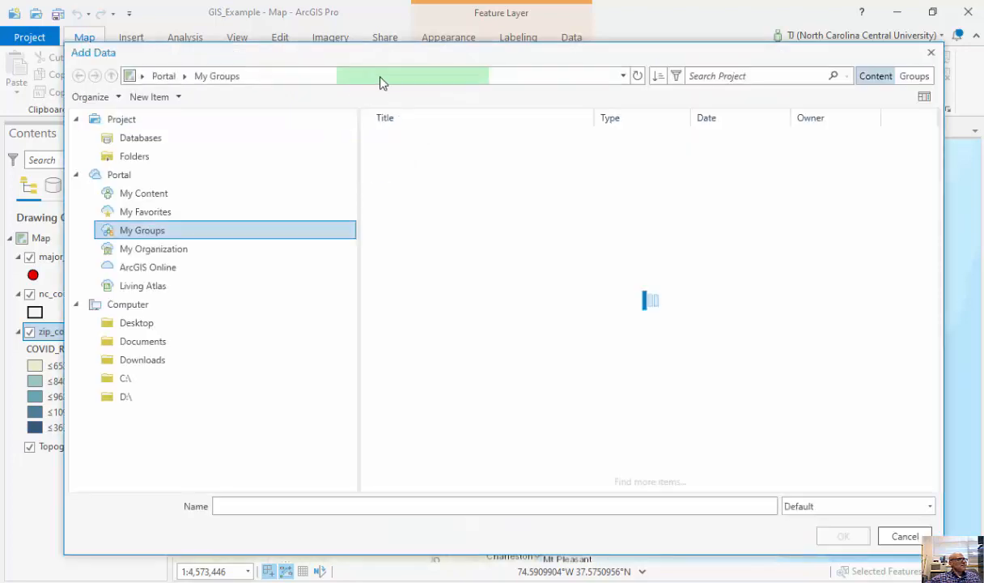
left_click_drag(435, 55, 429, 46)
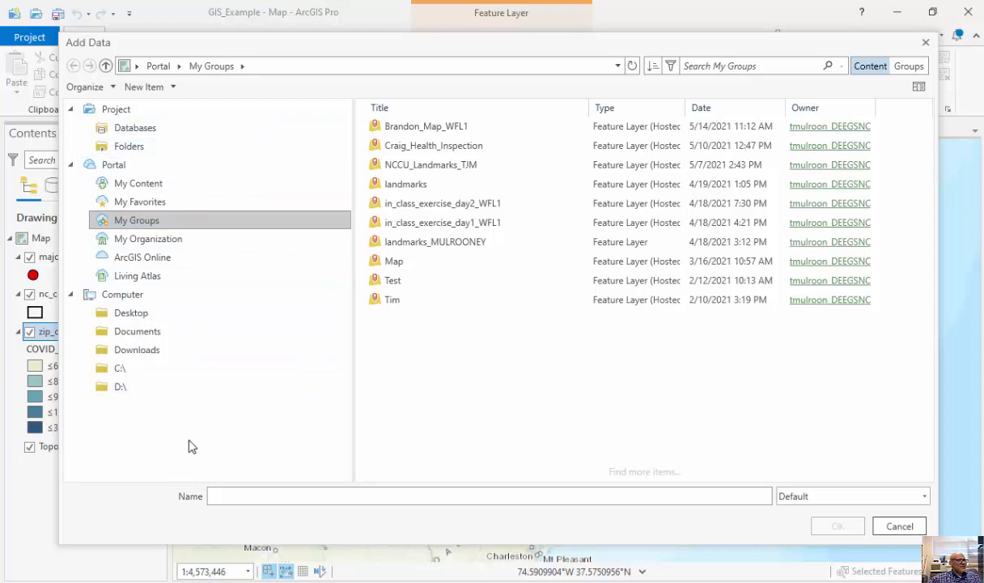
left_click(139, 184)
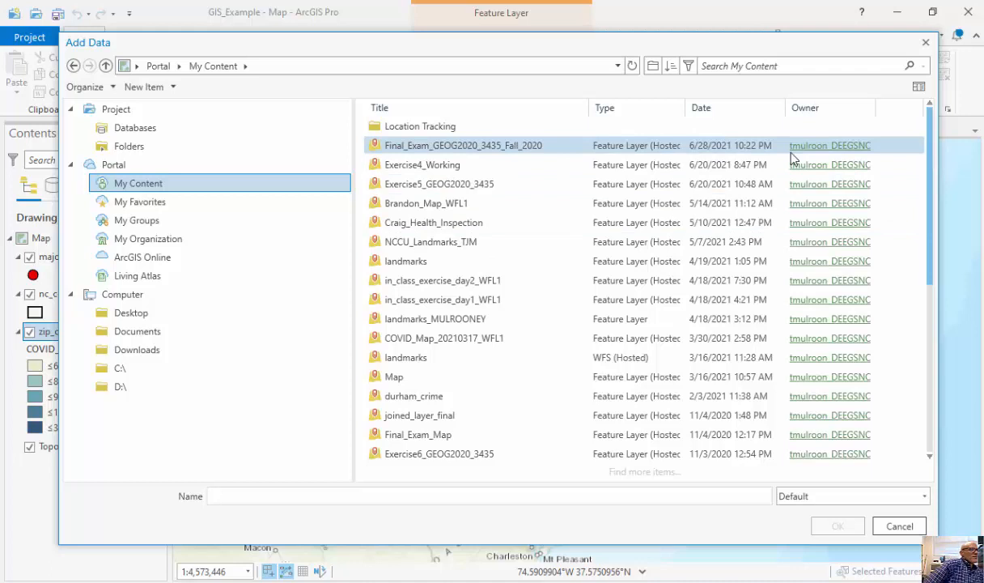
left_click(154, 222)
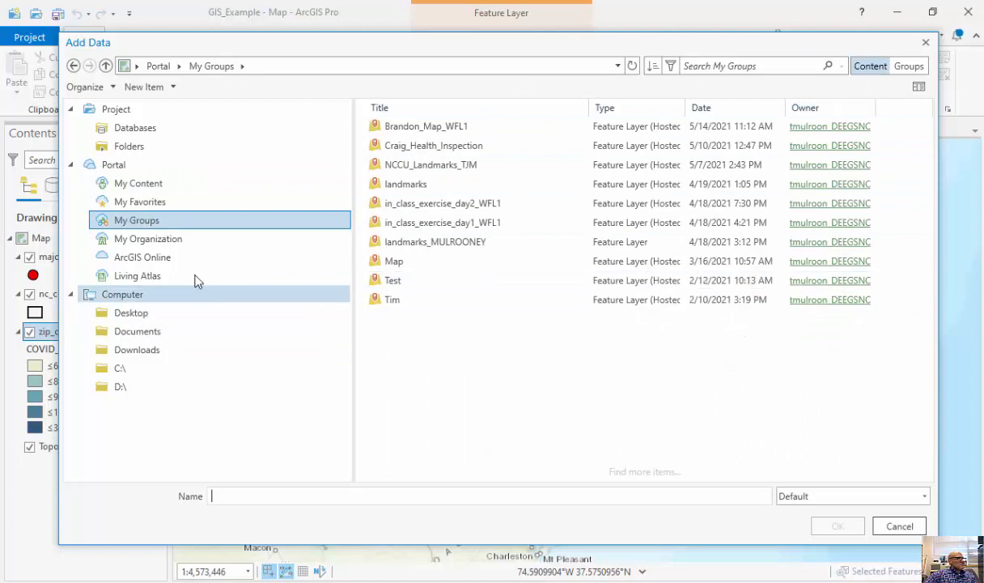
left_click(188, 240)
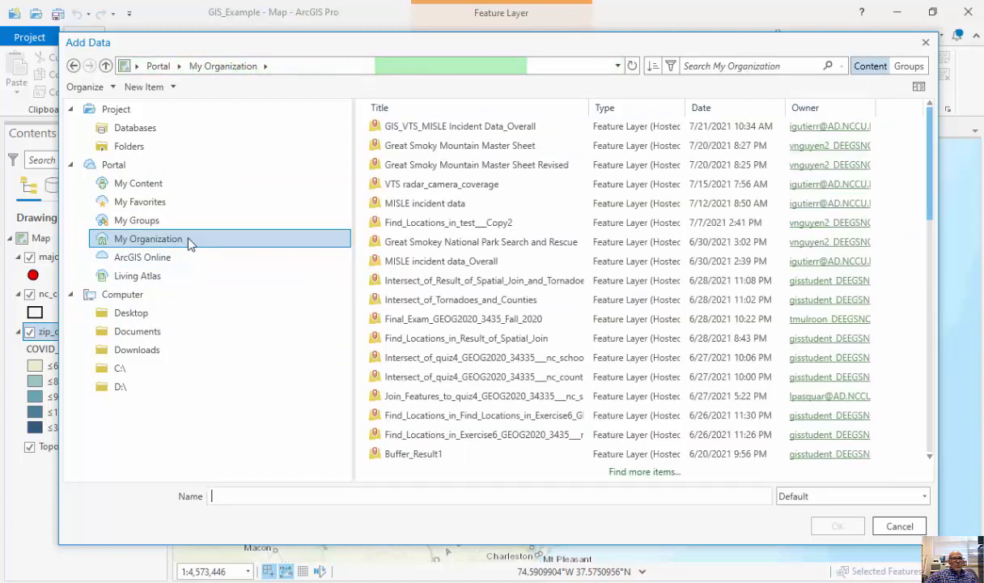
left_click(174, 207)
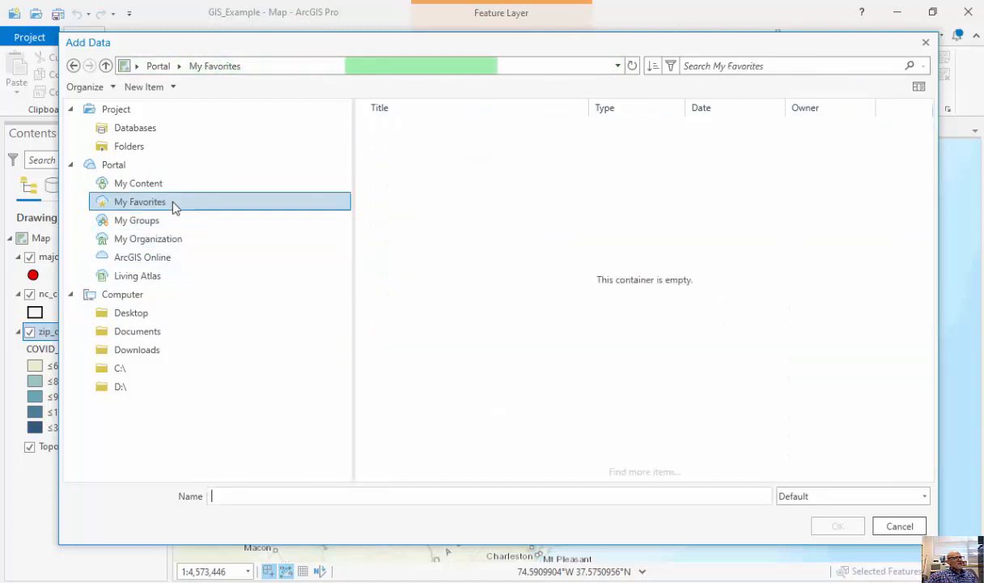
left_click(159, 259)
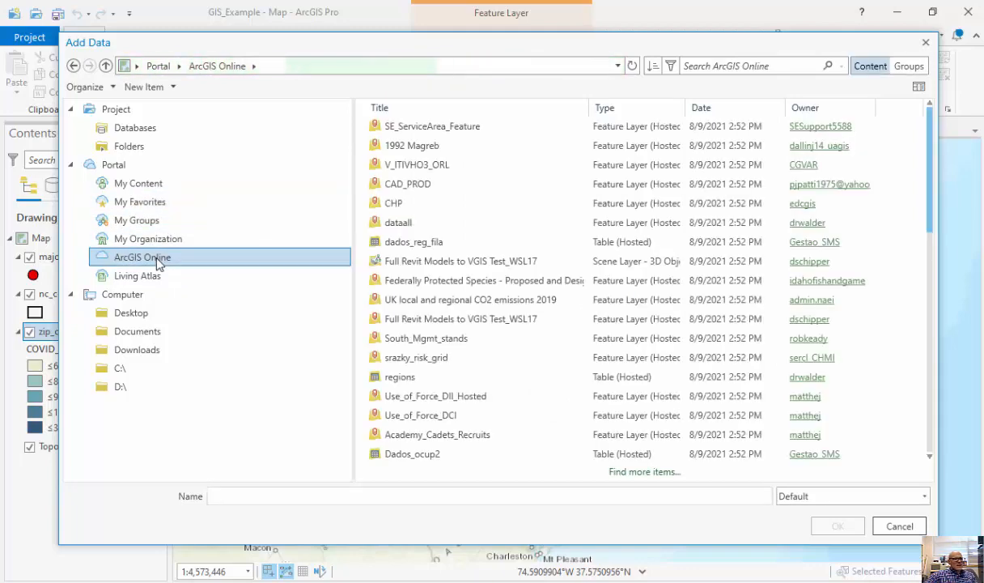
left_click(899, 526)
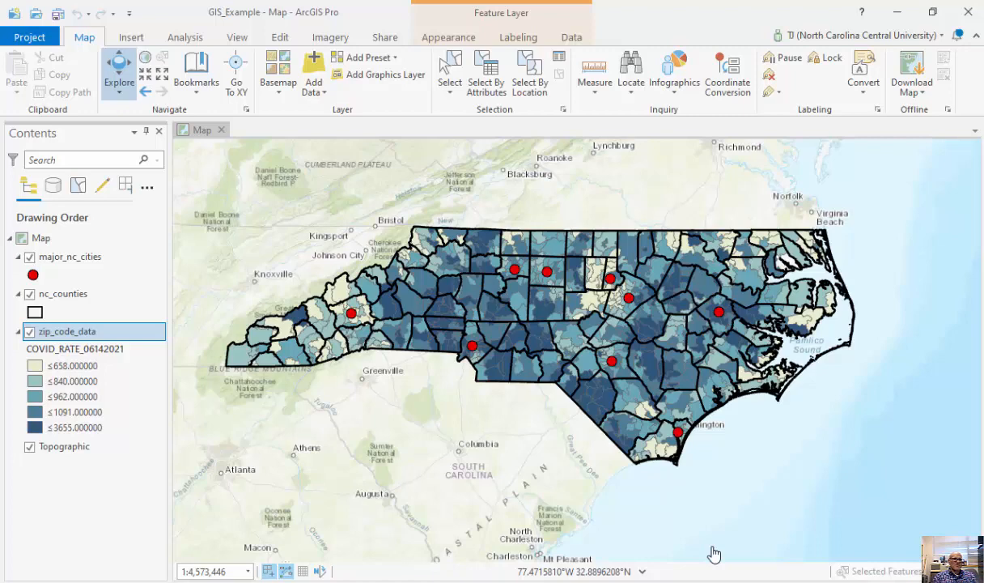
Start sharing the current map as a web map and name it COVIDMAP_Example.
left_click(380, 38)
left_click(258, 79)
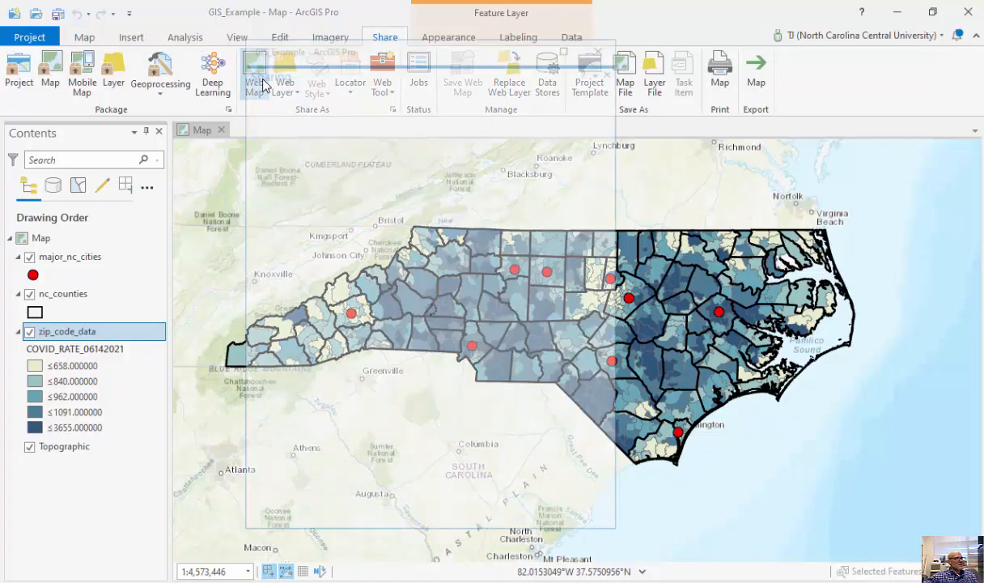
left_click_drag(303, 158, 223, 160)
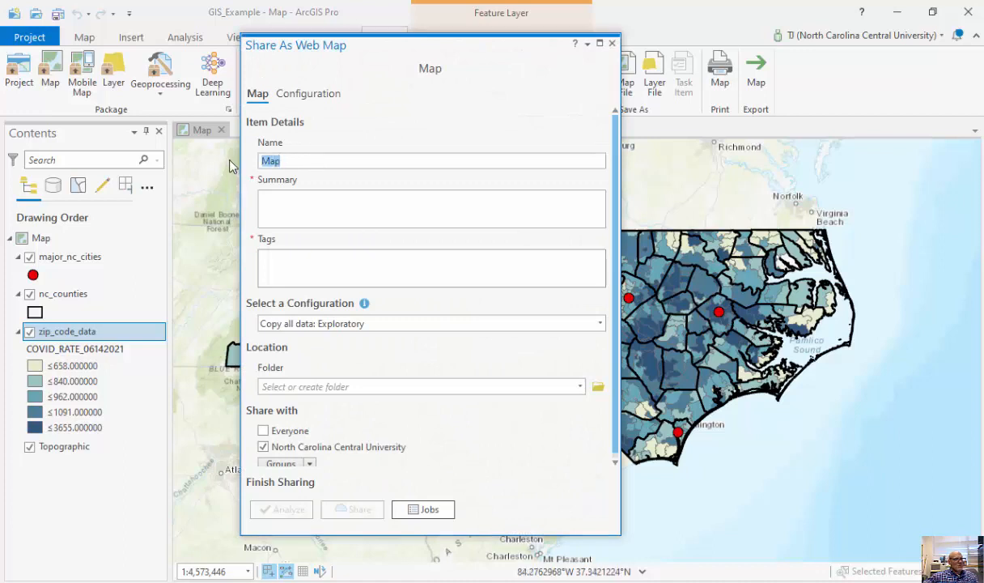
type("CV")
key("BackSpace")
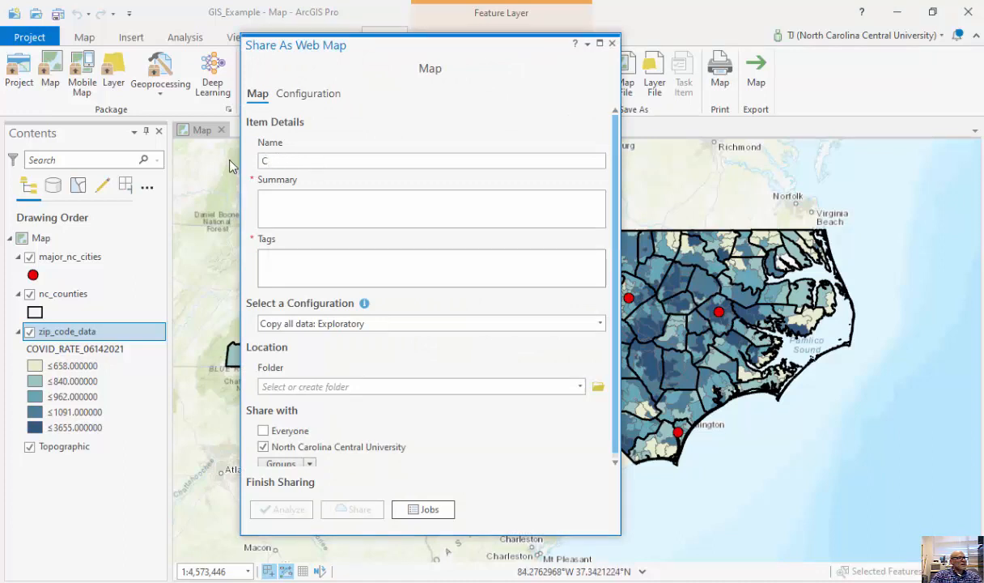
type("OVID")
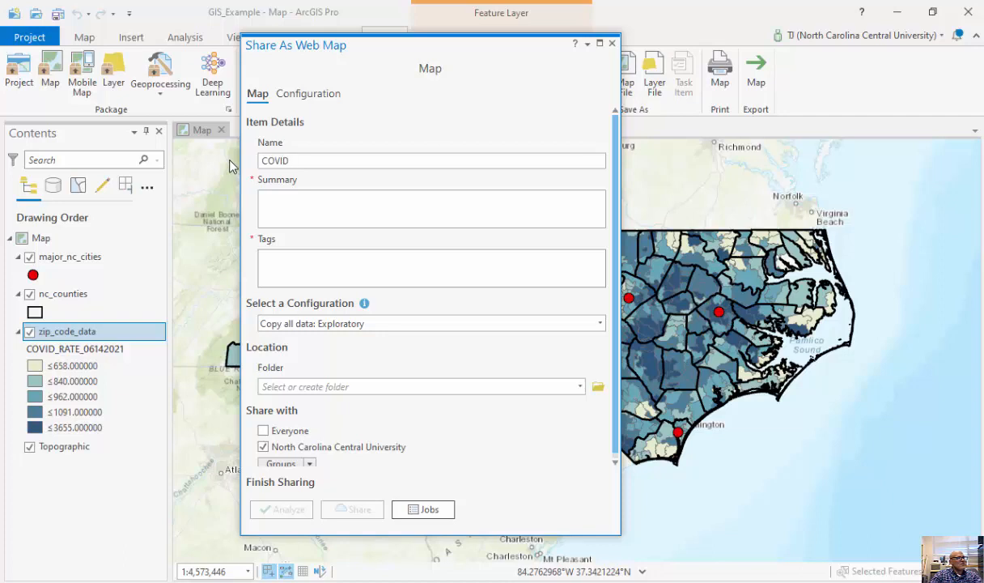
type("MAP ")
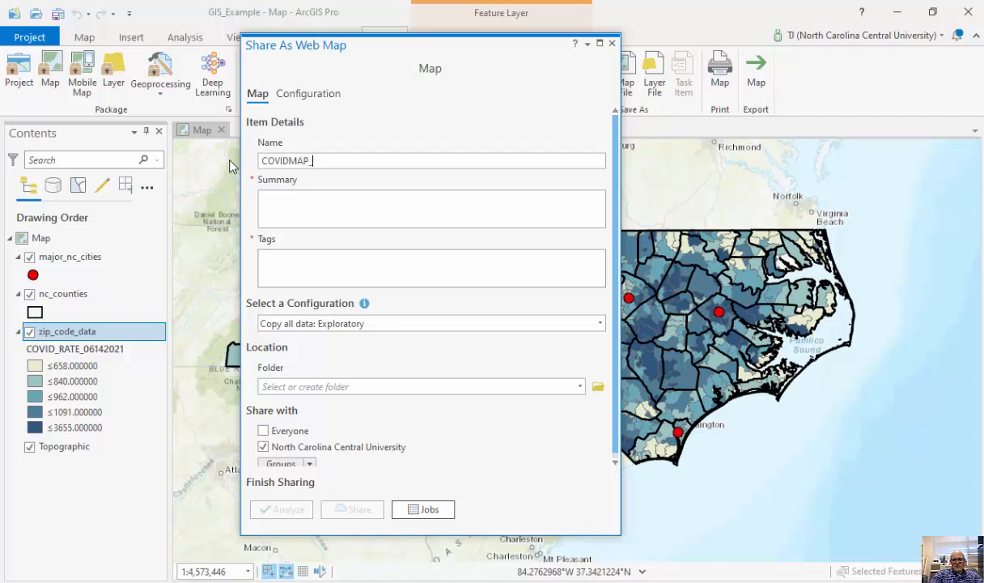
type("Example")
key("Tab")
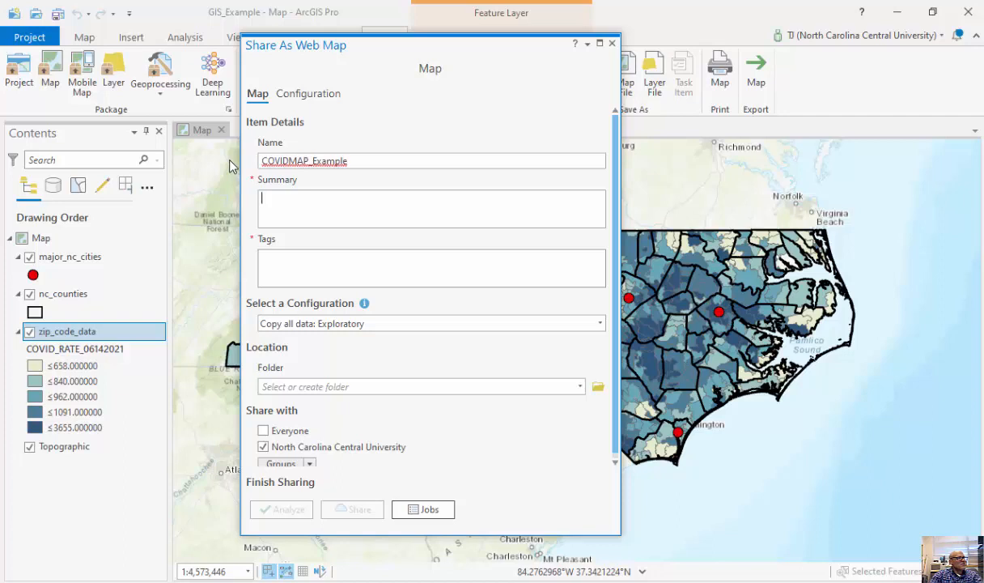
Enter "This is my example" as the web map's summary.
type("This is my exa")
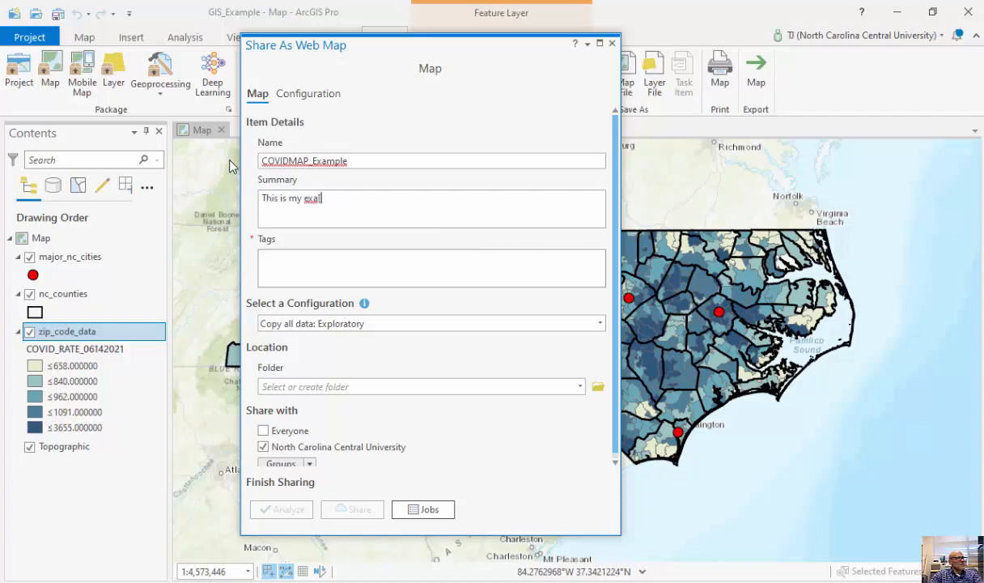
type("mple")
key("Tab")
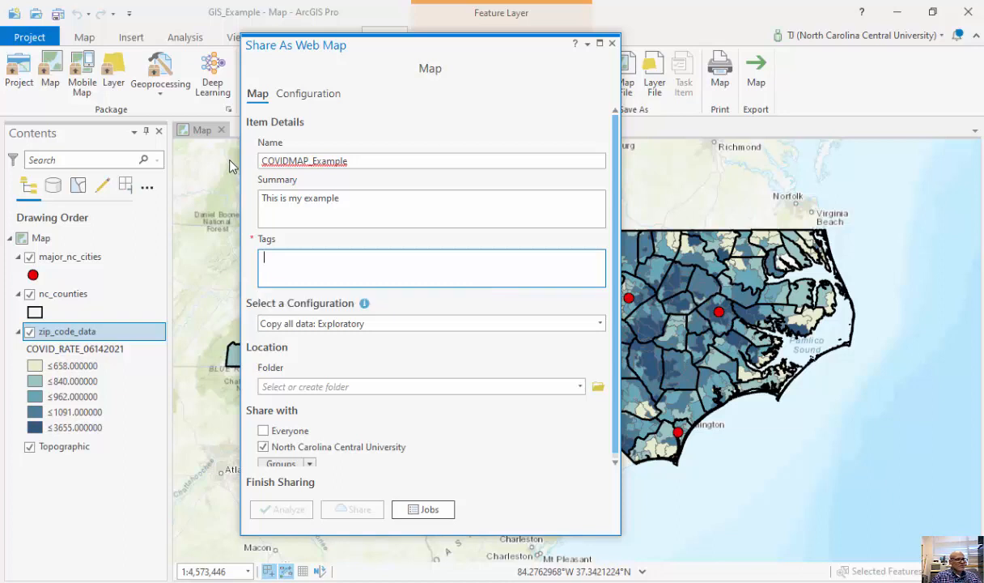
Tag the web map with COVID, NCCU and the author's surname.
type("COVID")
key("BackSpace")
key("BackSpace")
key("BackSpace")
key("BackSpace")
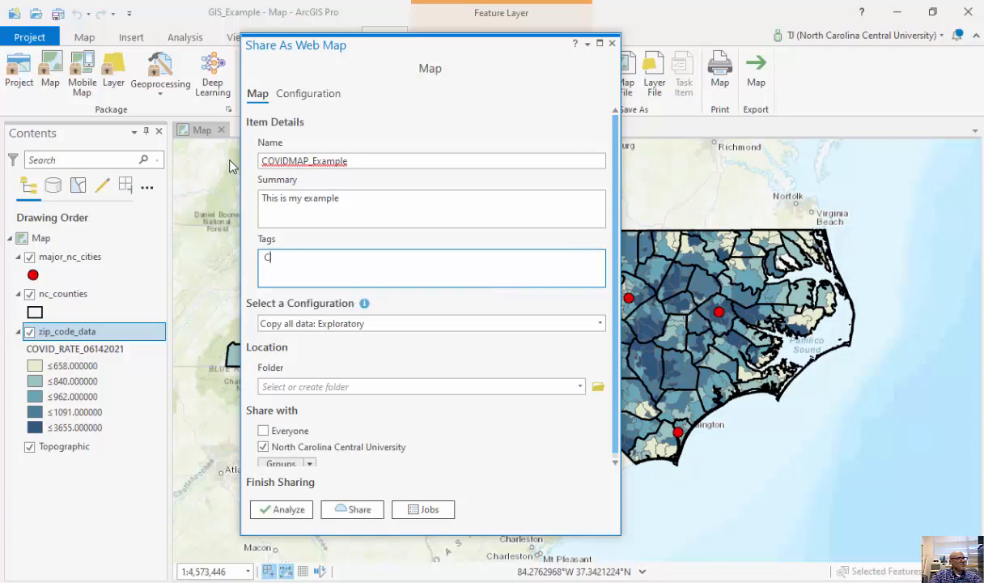
type("OVID")
key("BackSpace")
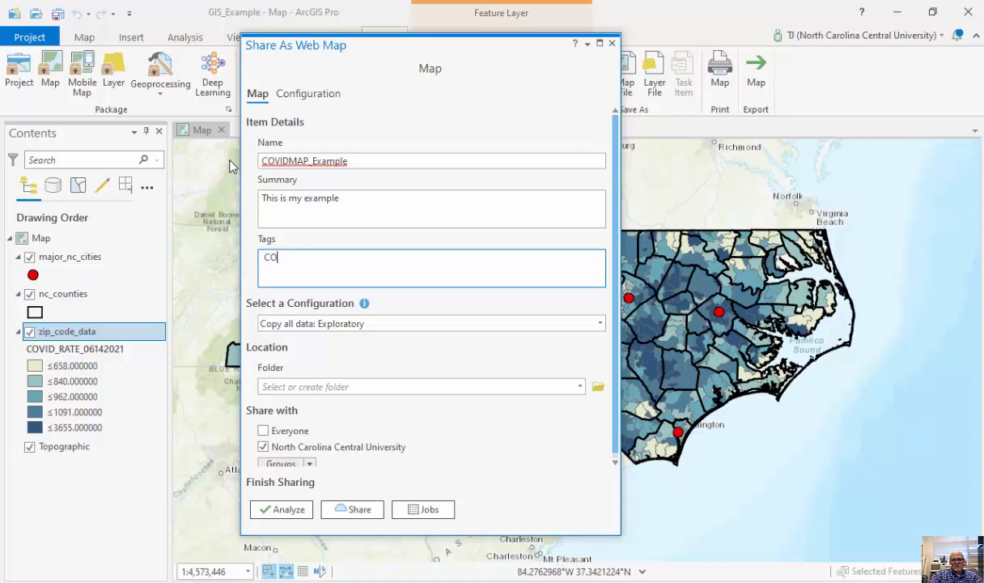
type("VID, NCCU")
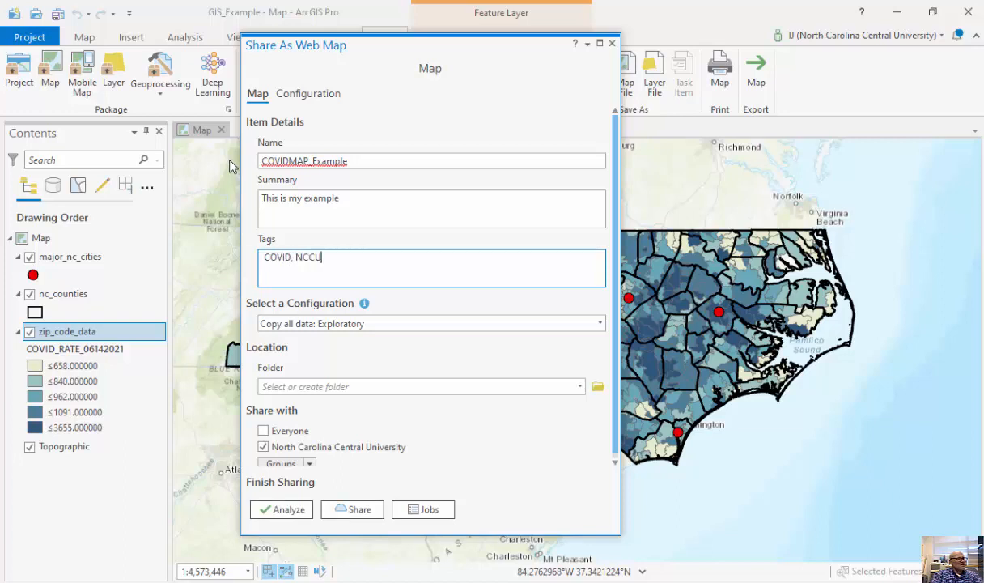
type(", Mulrooney")
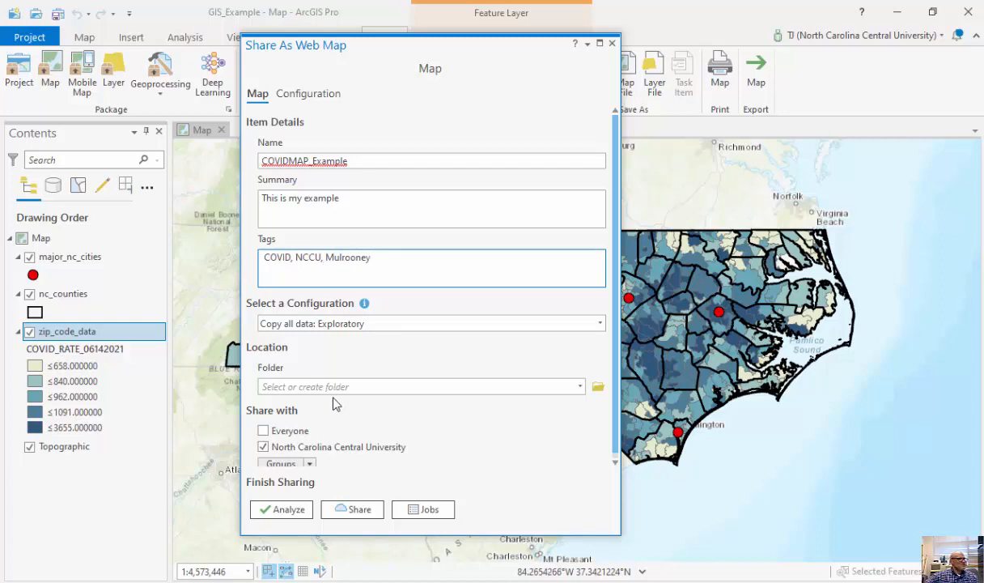
Check the group sharing options, then analyze the map and share it as a web map with the North Carolina Central University organization.
scroll(430, 373, "down", 1)
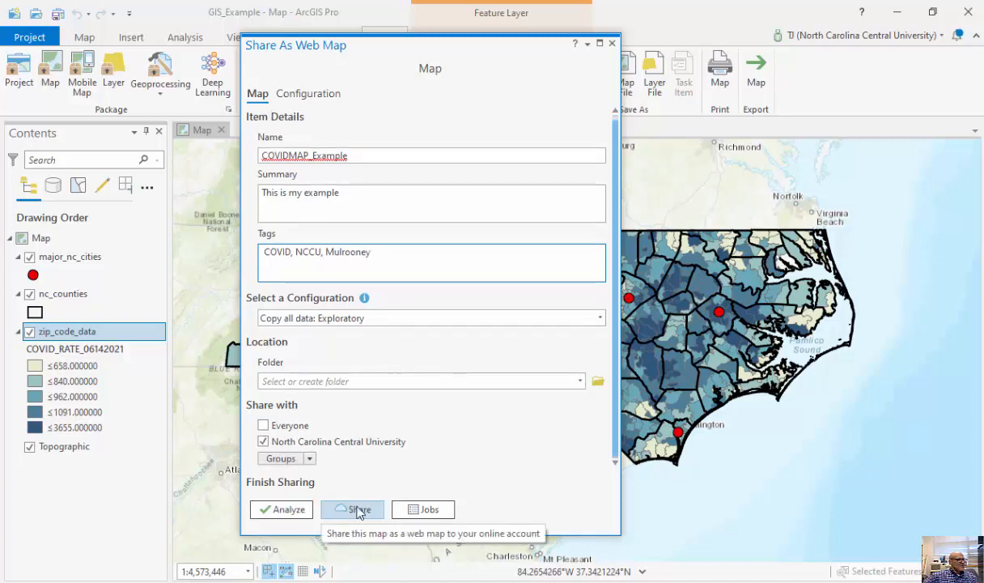
left_click(312, 461)
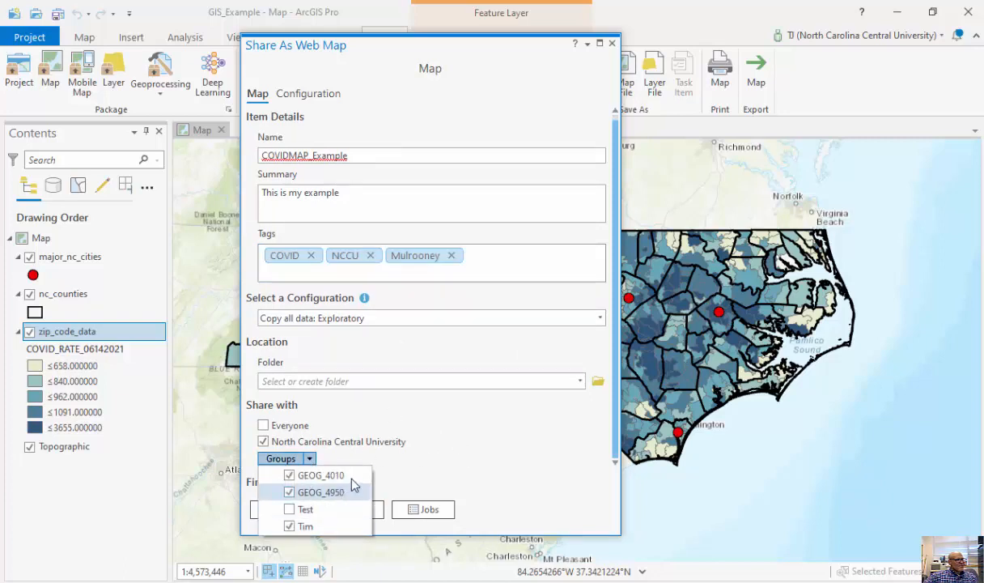
left_click(441, 430)
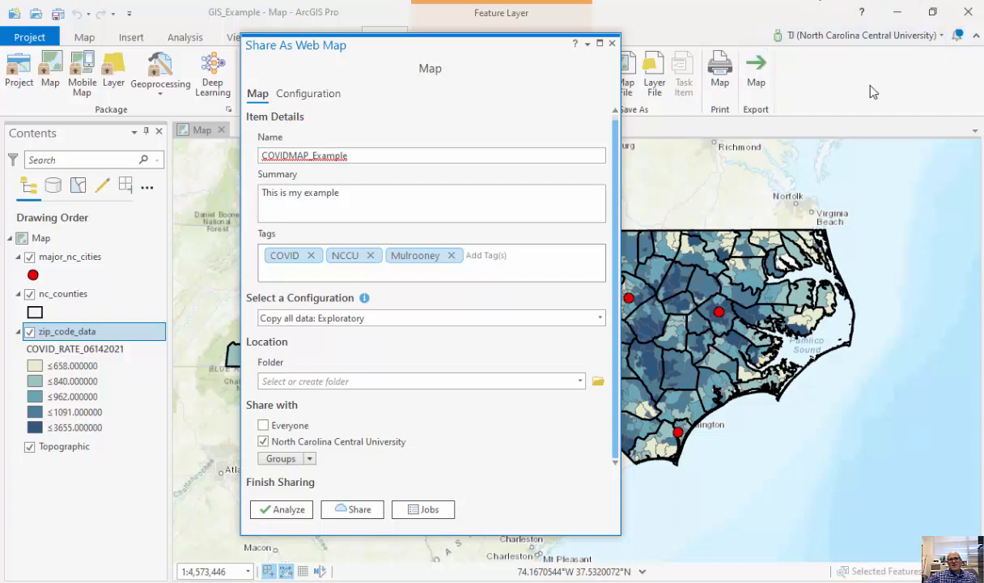
left_click(288, 509)
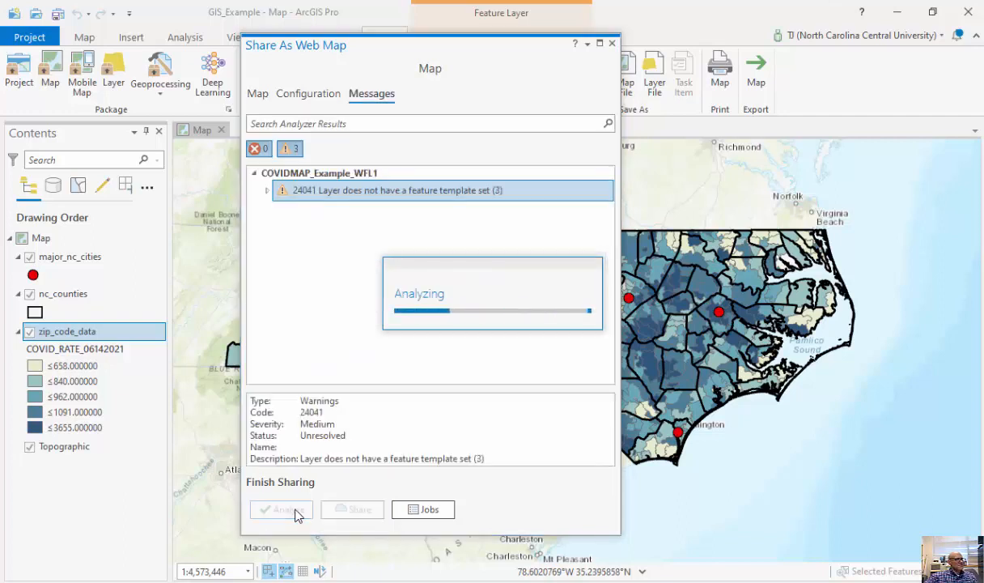
left_click(353, 512)
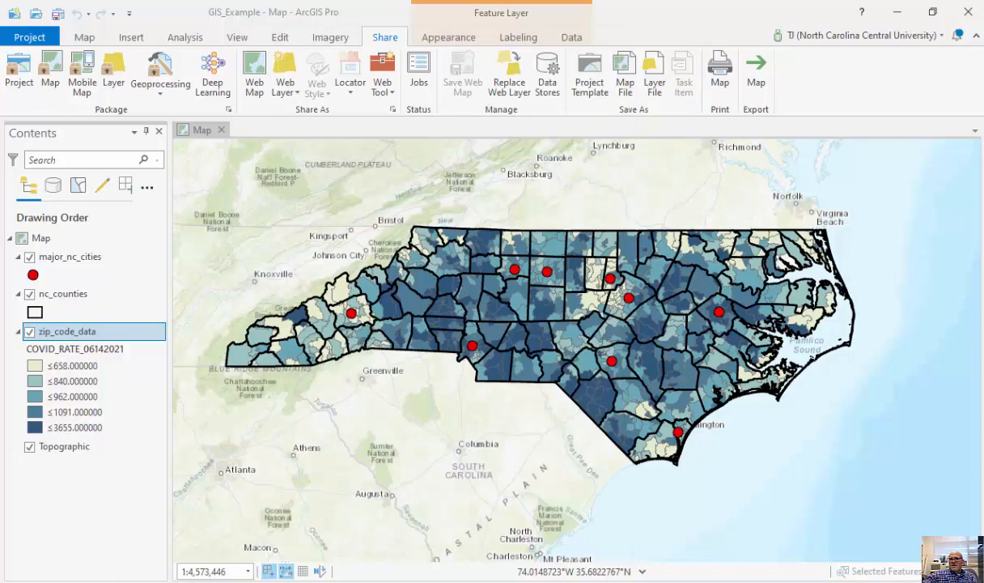
Switch to ArcGIS Online in the browser and sign in with the saved account, keeping it signed in, in a maximized window.
left_click_drag(983, 194, 607, 27)
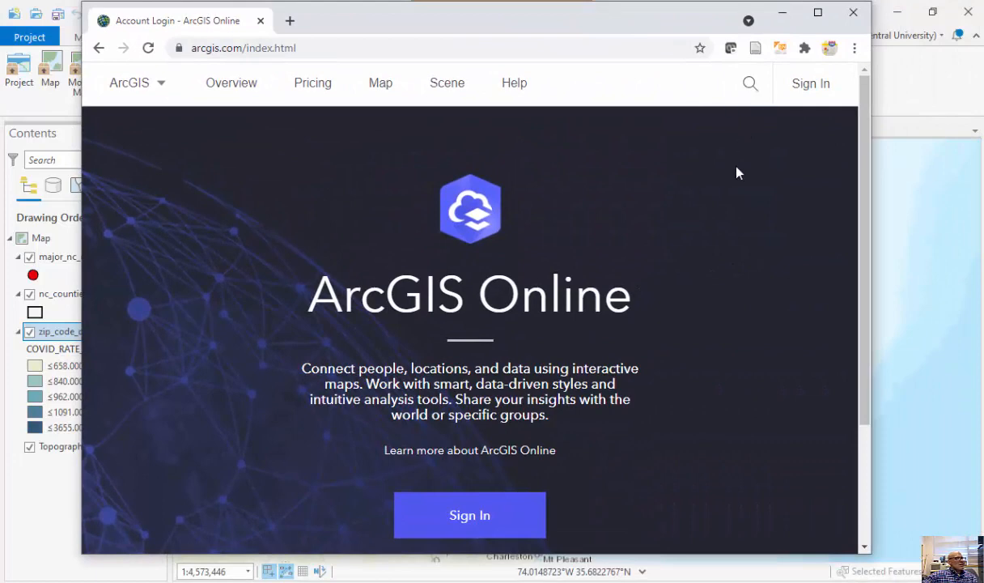
left_click(468, 520)
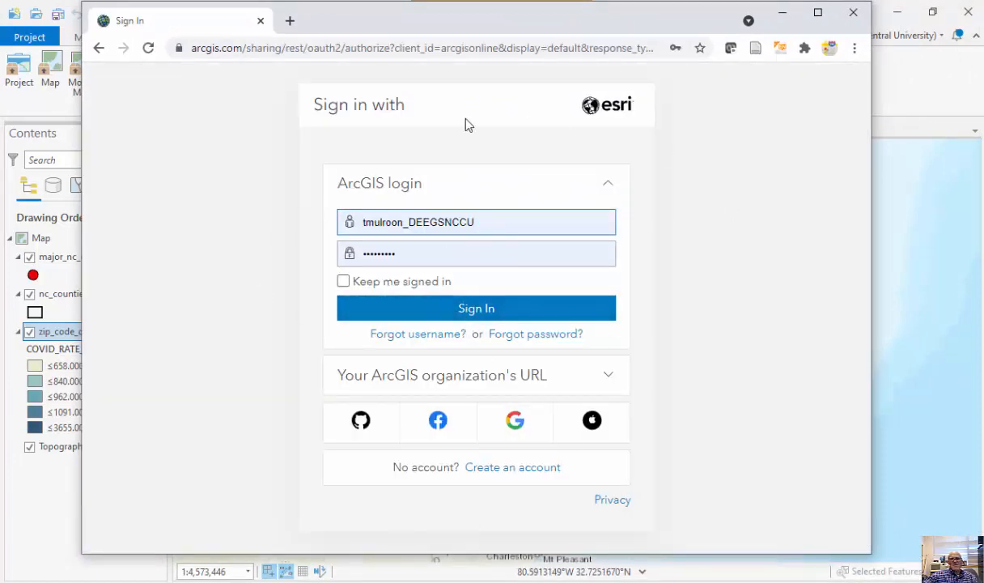
left_click(344, 282)
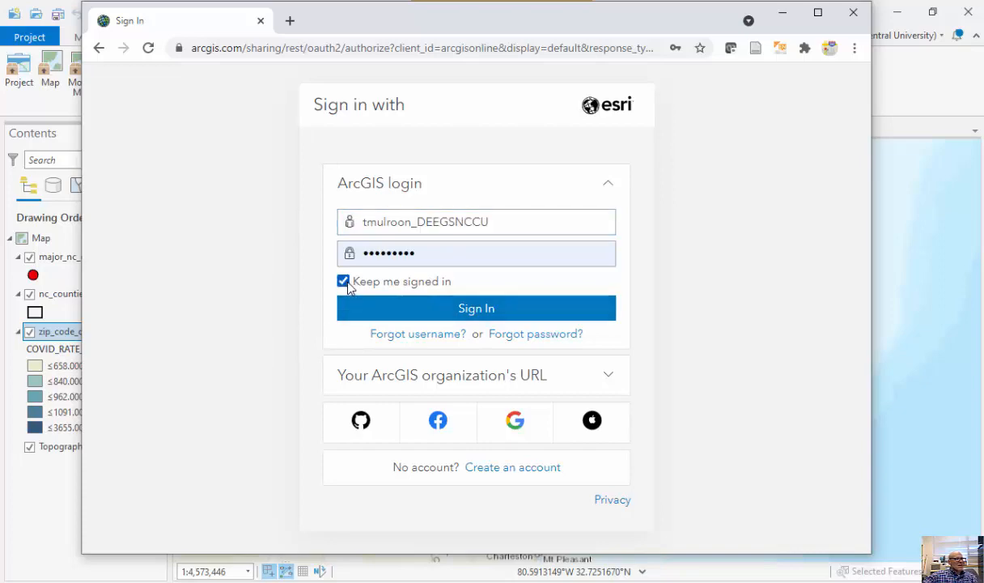
left_click(464, 310)
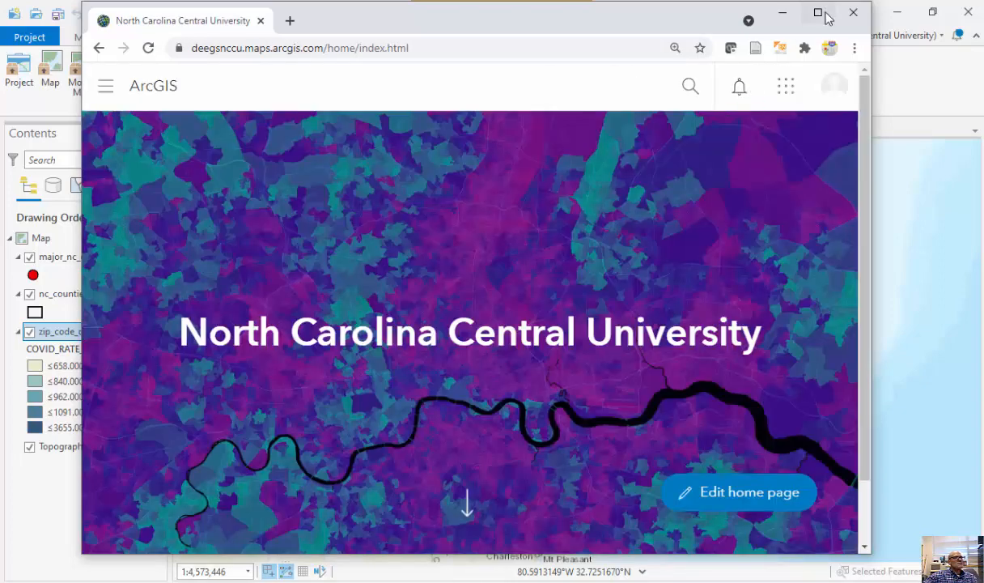
left_click(817, 12)
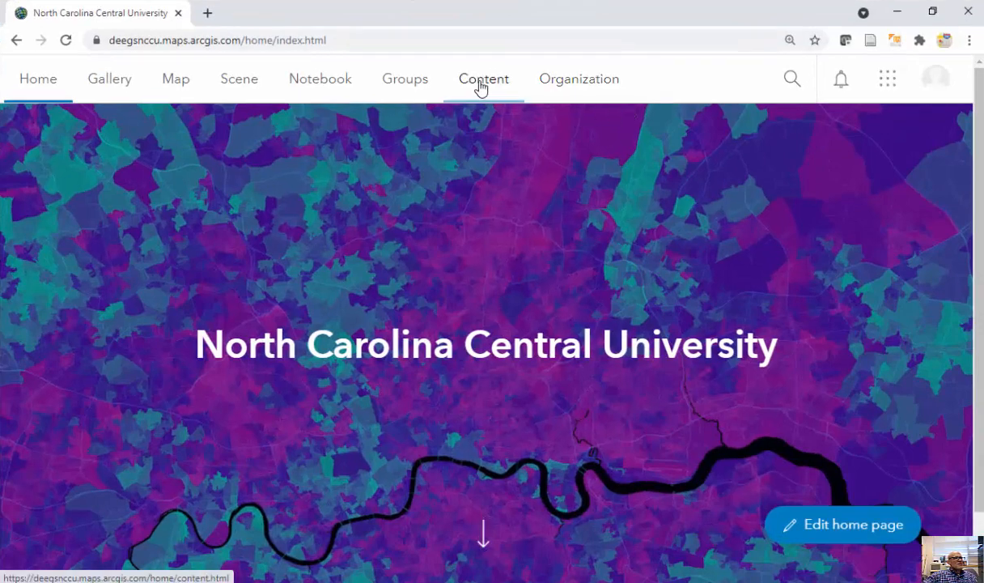
Open the COVIDMAP_Example web map from the account's content in Map Viewer Classic.
left_click(479, 88)
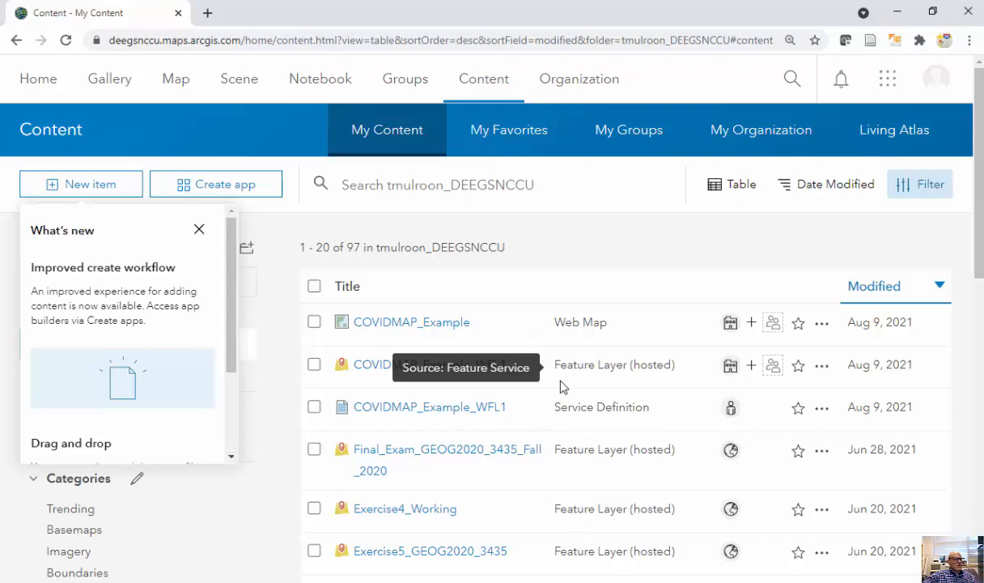
left_click(433, 324)
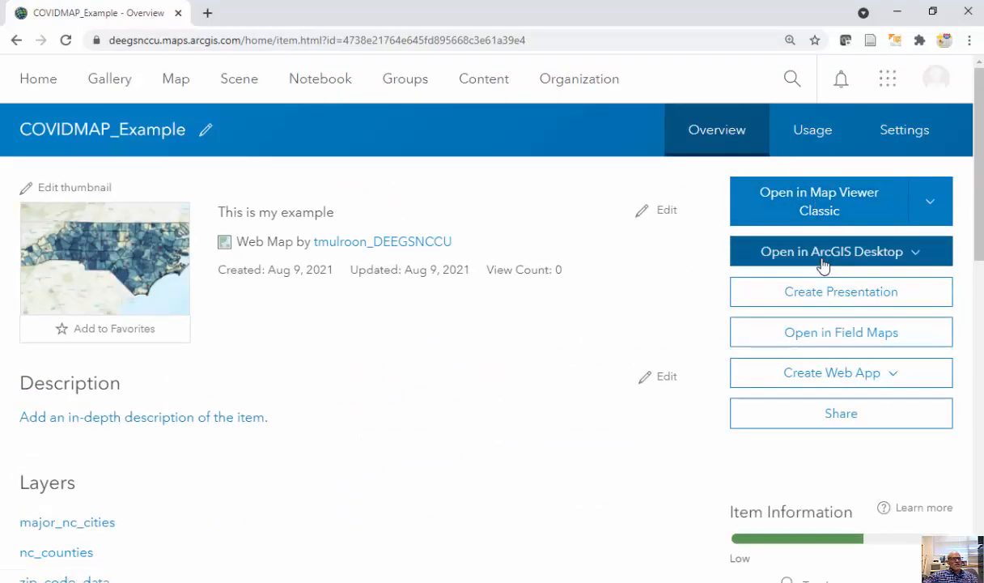
left_click(931, 204)
left_click(826, 207)
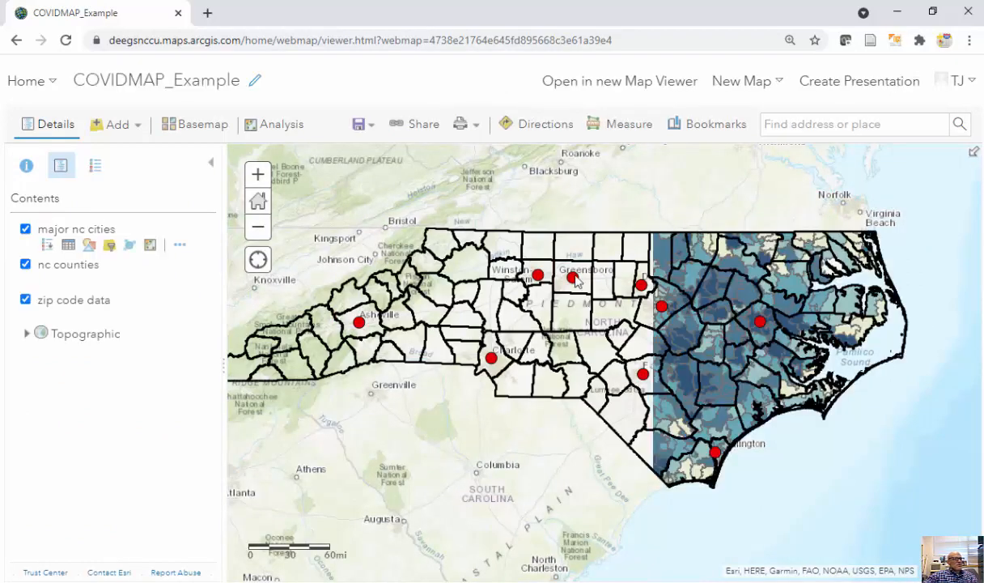
Bring the whole state into view and select the web map's full URL in the browser.
left_click_drag(605, 212, 655, 203)
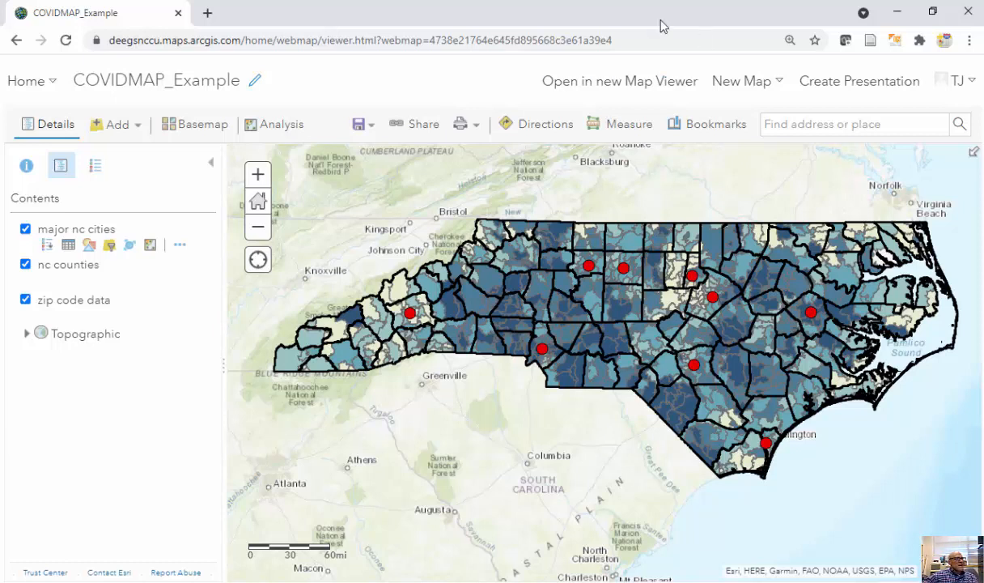
left_click(644, 39)
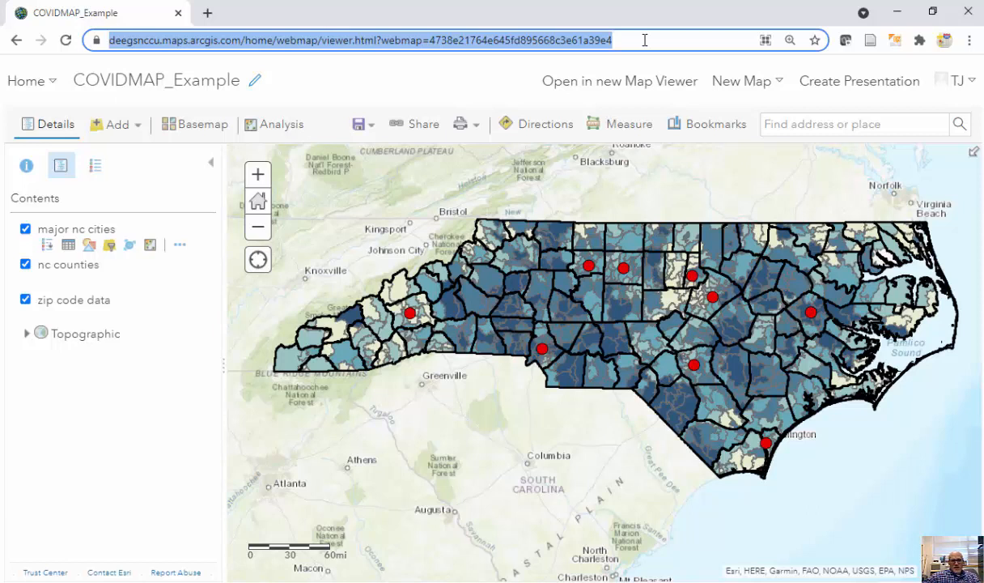
Toggle the visibility of the major nc cities, nc counties and zip code data layers, and view the zip code layer's further options.
left_click(25, 230)
left_click(25, 230)
left_click(25, 264)
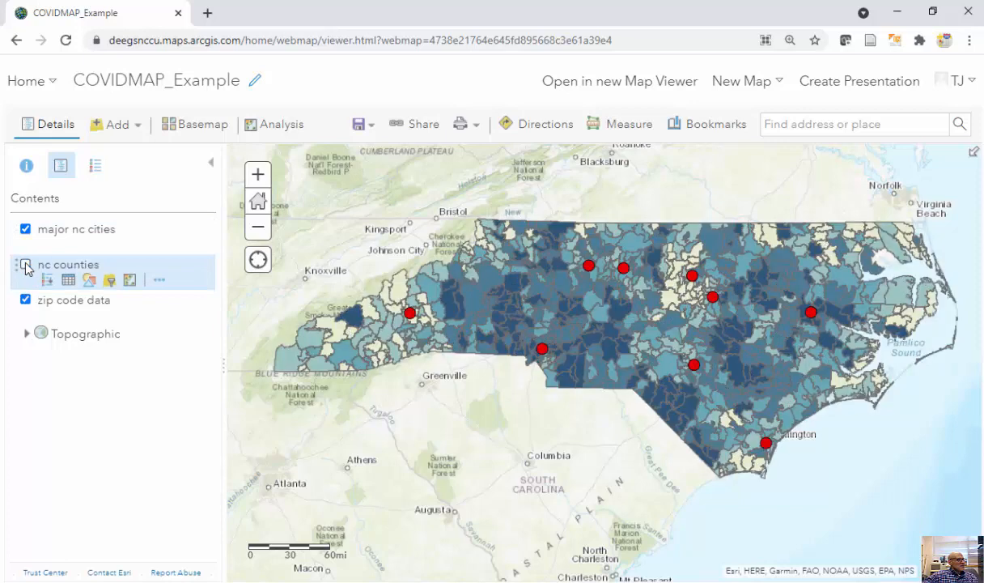
left_click(25, 265)
left_click(25, 300)
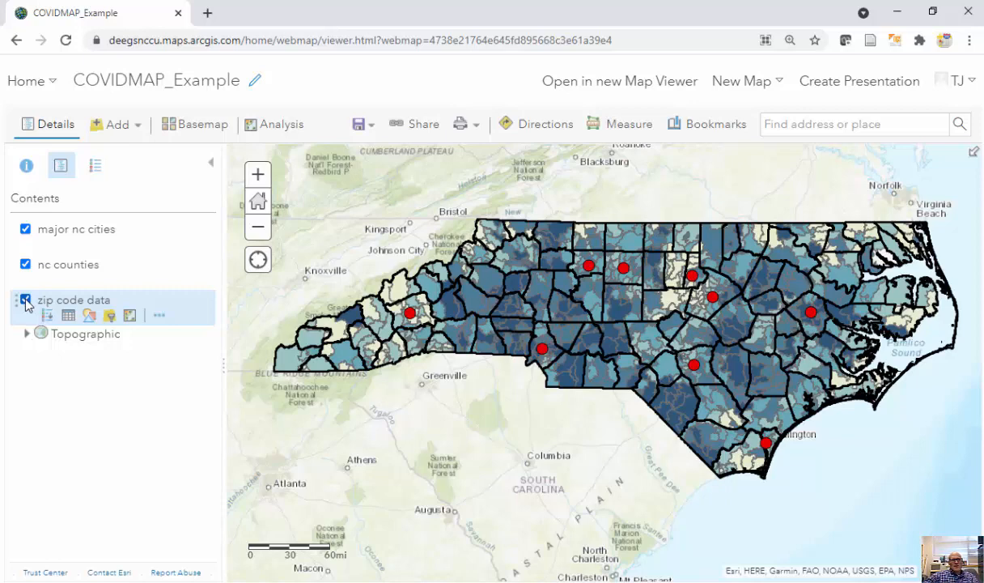
left_click(25, 301)
left_click(25, 300)
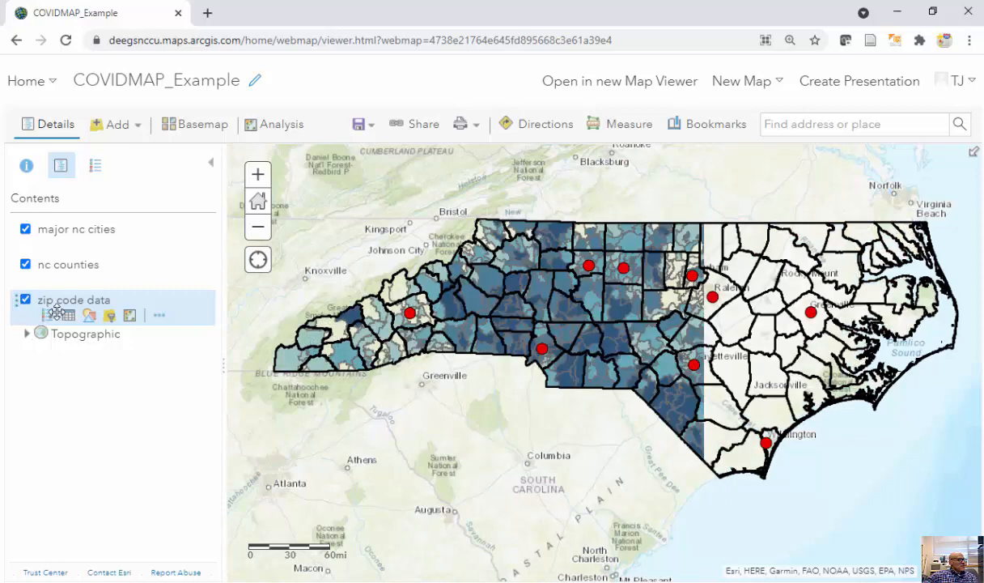
left_click(159, 316)
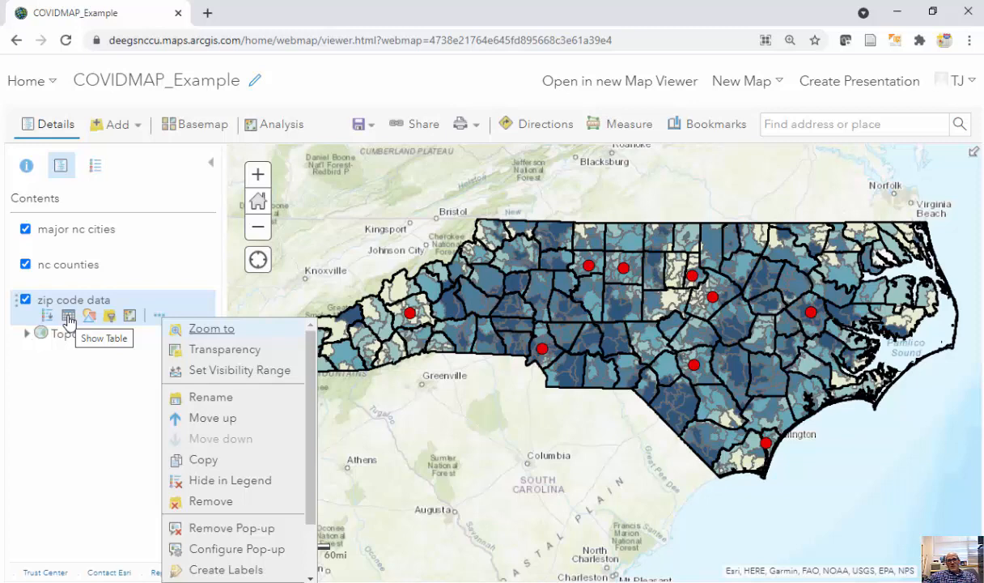
left_click(26, 265)
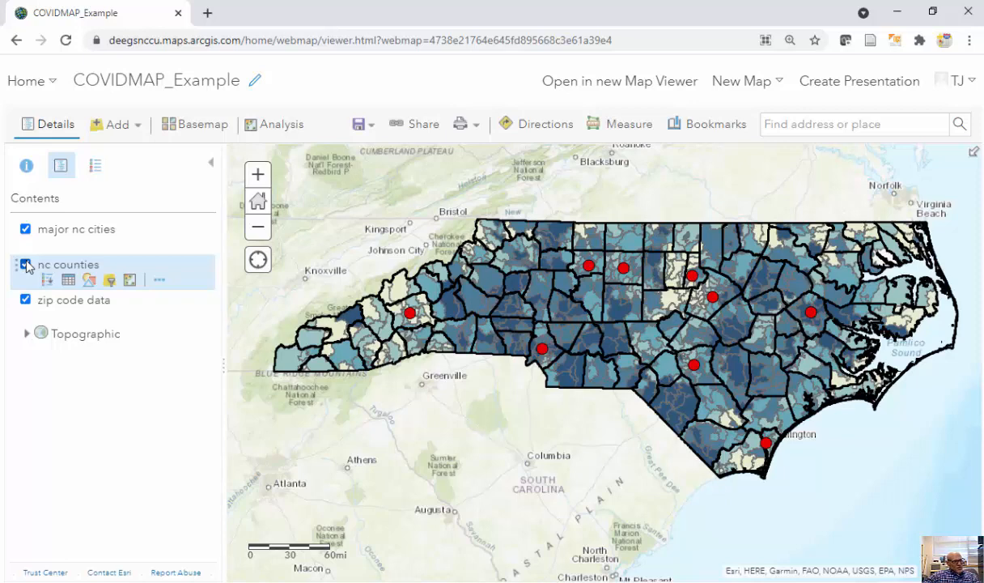
Start a new web app from the map's sharing options and find the configurable templates for Showcase a Map.
left_click(423, 125)
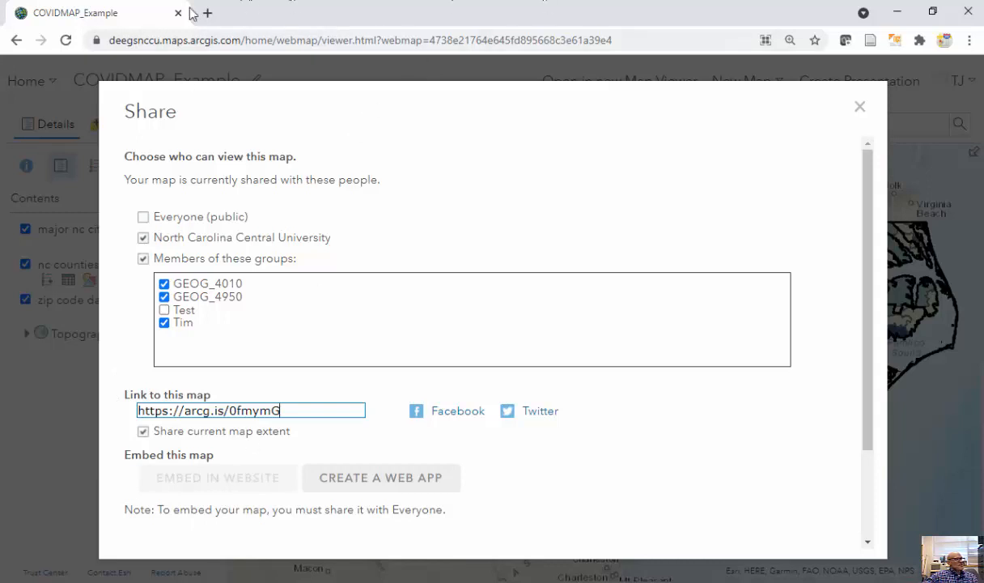
left_click(379, 484)
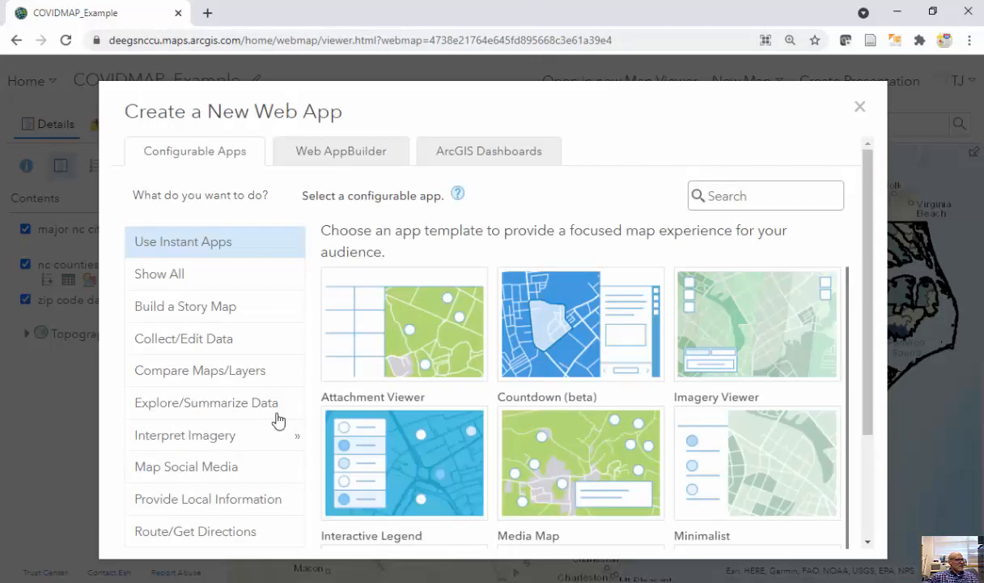
left_click(350, 154)
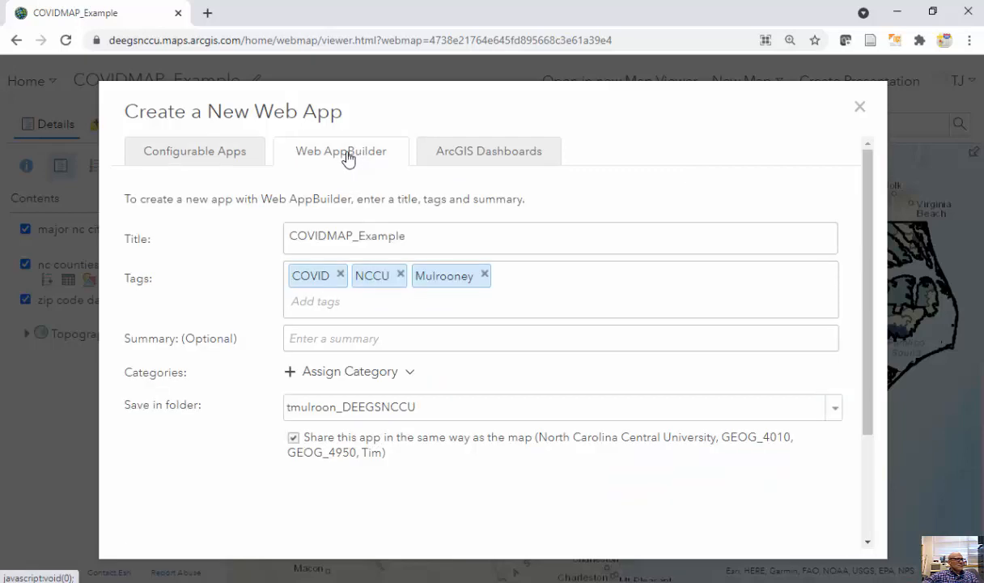
left_click(209, 155)
scroll(118, 365, "down", 2)
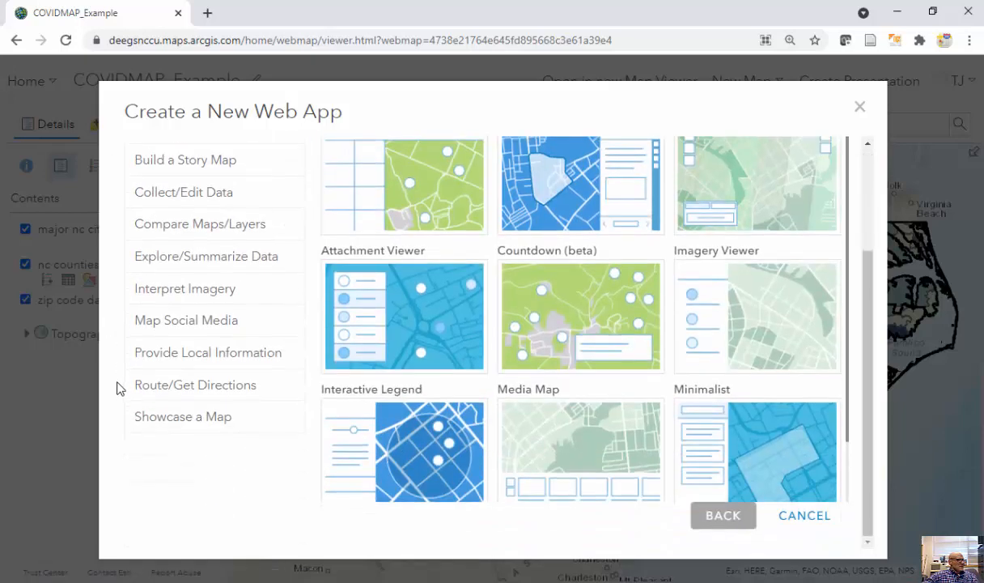
left_click(168, 417)
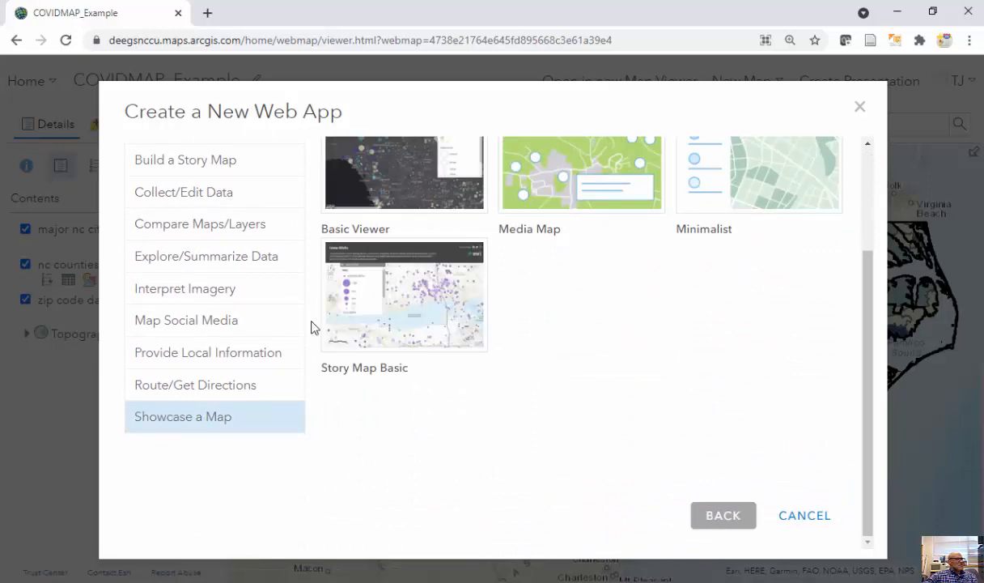
scroll(142, 281, "up", 1)
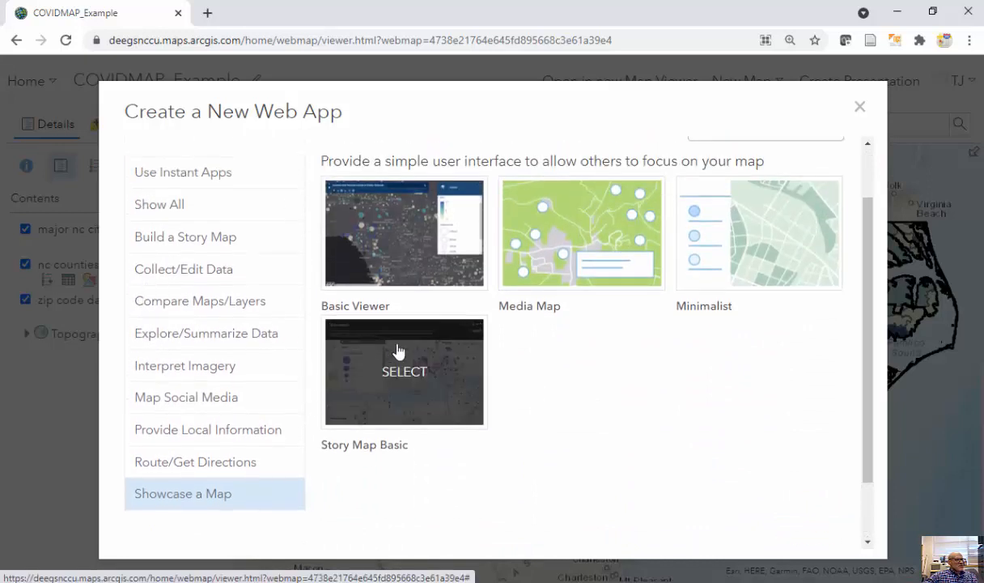
Create a web app from the Basic Viewer template, keeping the title COVIDMAP_Example and the same sharing as the map.
left_click(386, 244)
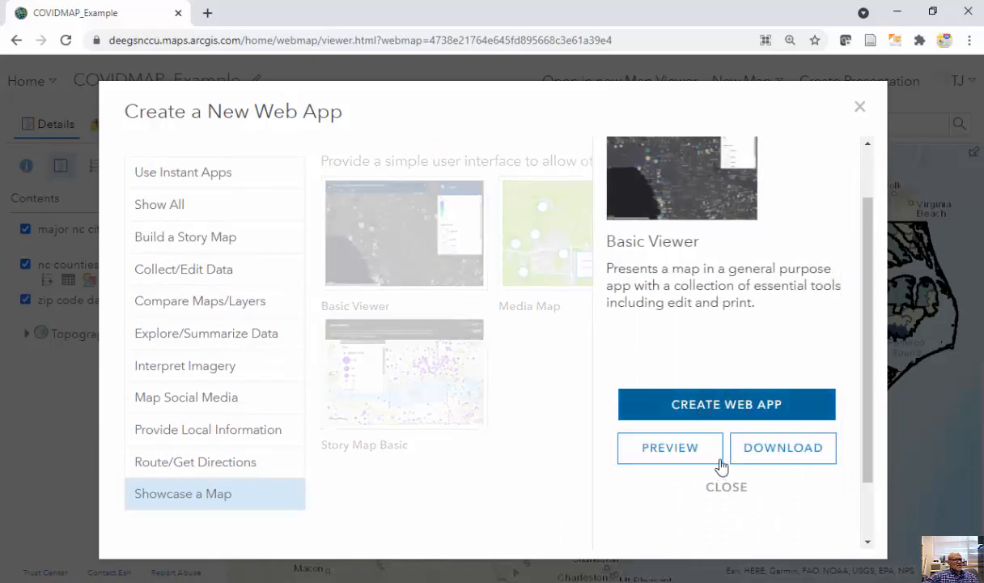
left_click(699, 396)
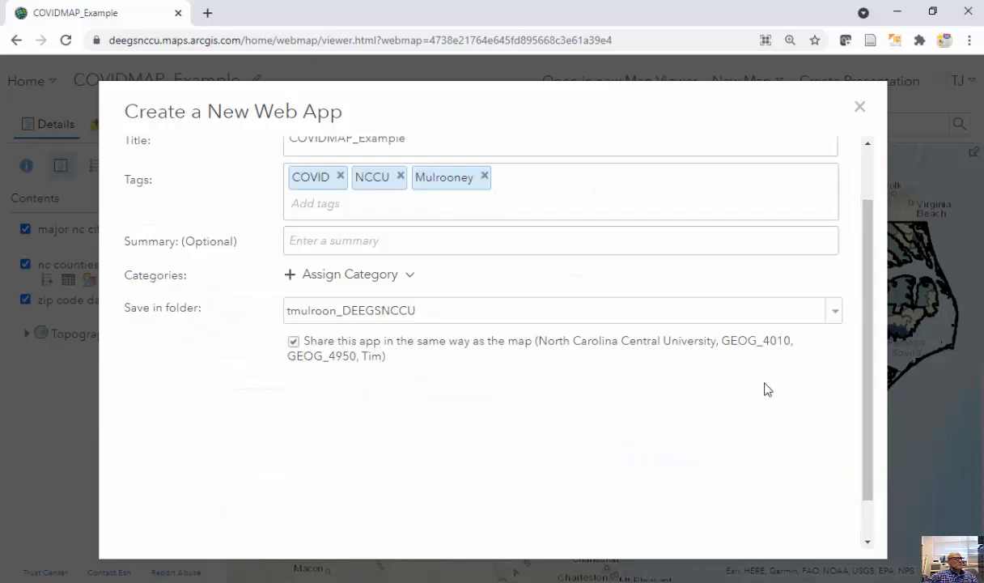
scroll(769, 384, "up", 1)
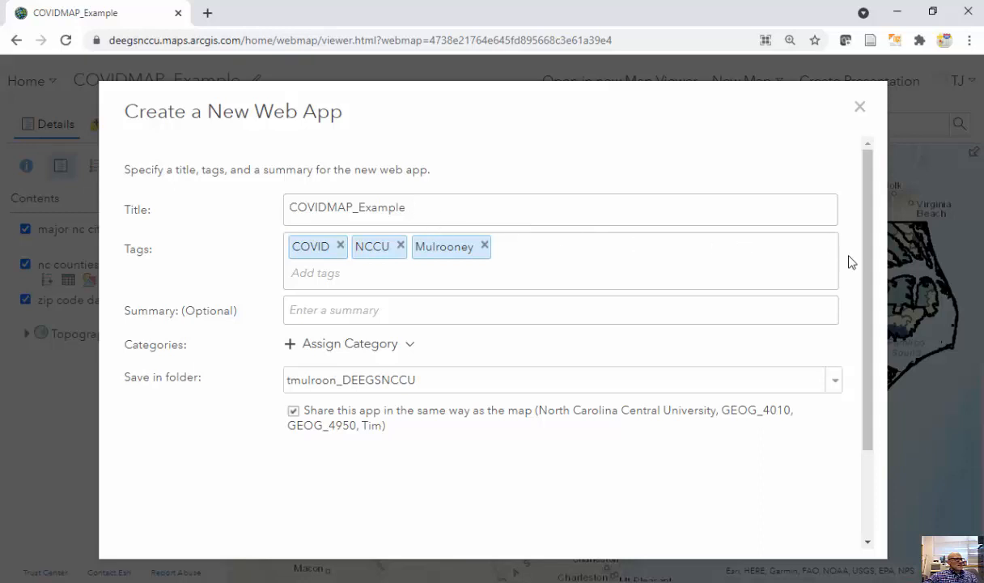
left_click_drag(868, 264, 868, 433)
left_click(720, 516)
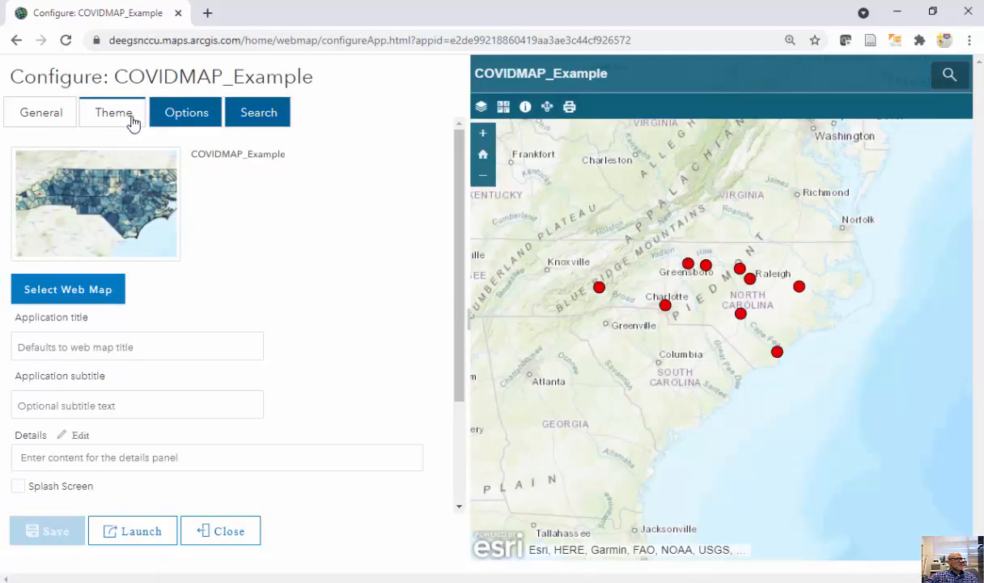
Set the app theme's header color to red (#FF0000) and save the configuration.
left_click(115, 119)
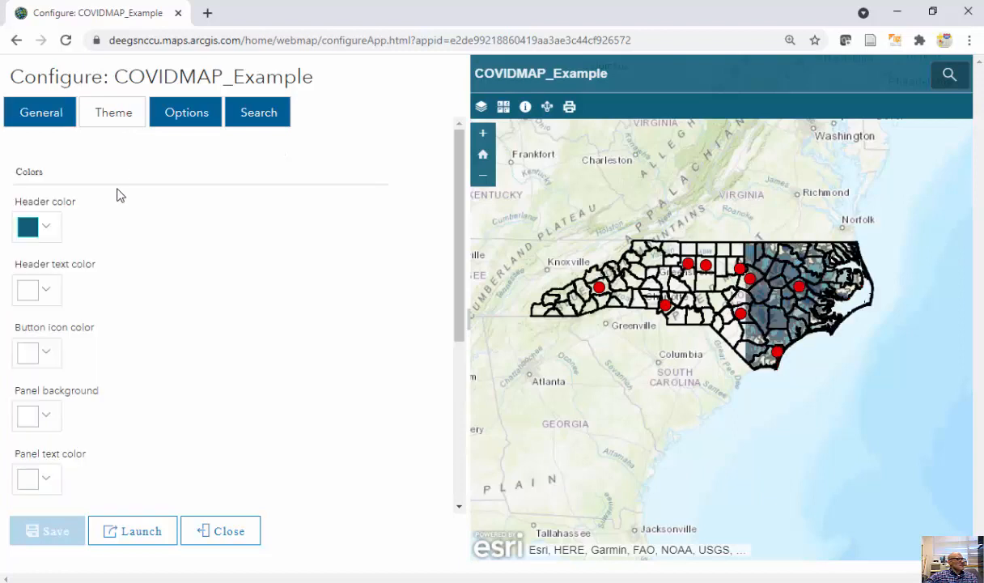
left_click(46, 229)
left_click(57, 280)
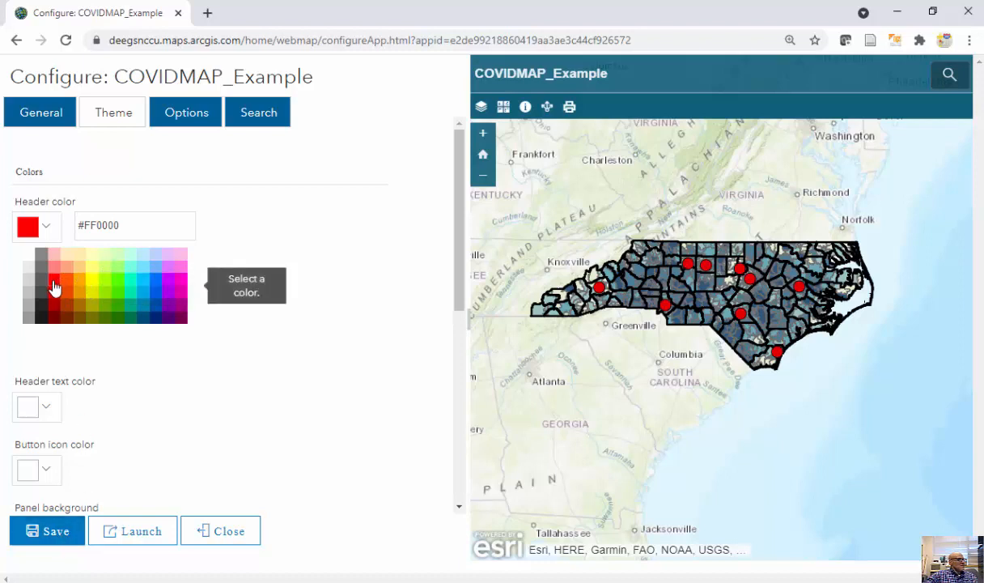
left_click(54, 534)
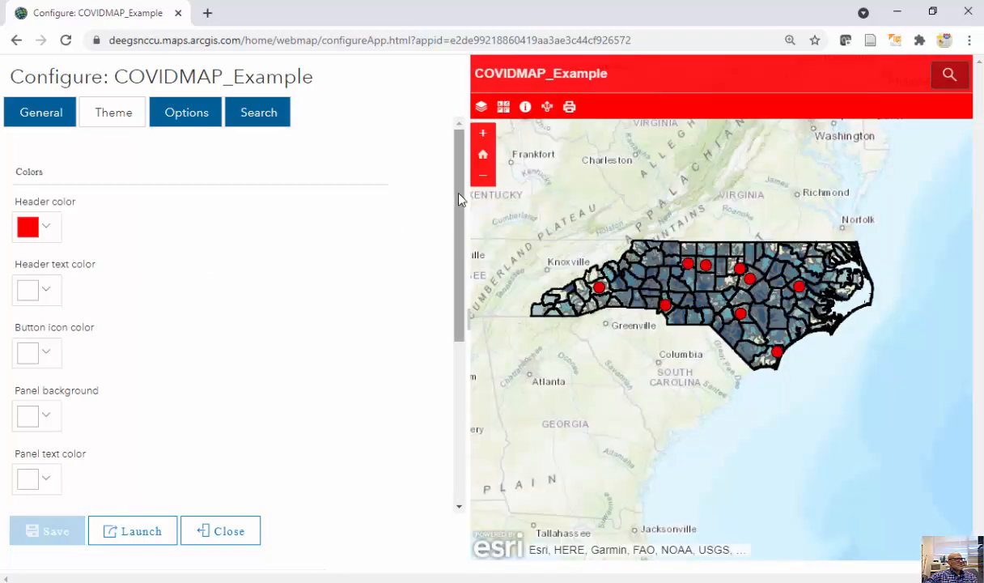
Look over the remaining theme settings and check the layer list in the app preview.
scroll(437, 185, "down", 1)
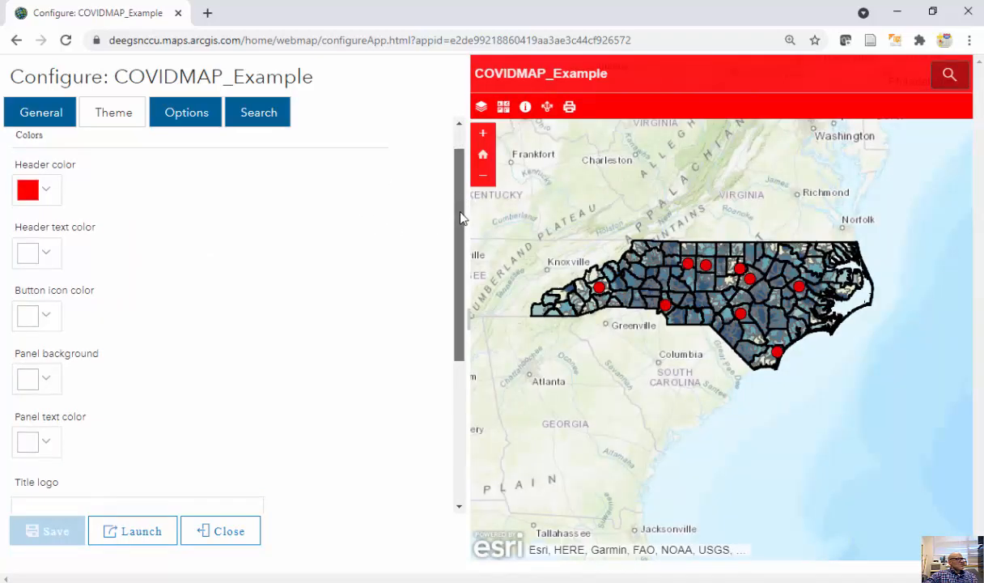
left_click(482, 108)
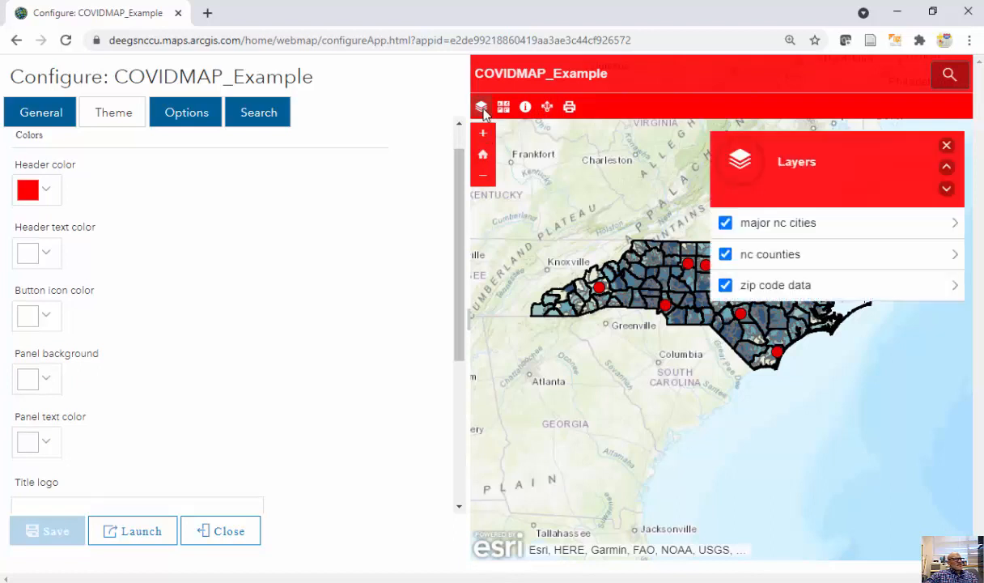
left_click(946, 146)
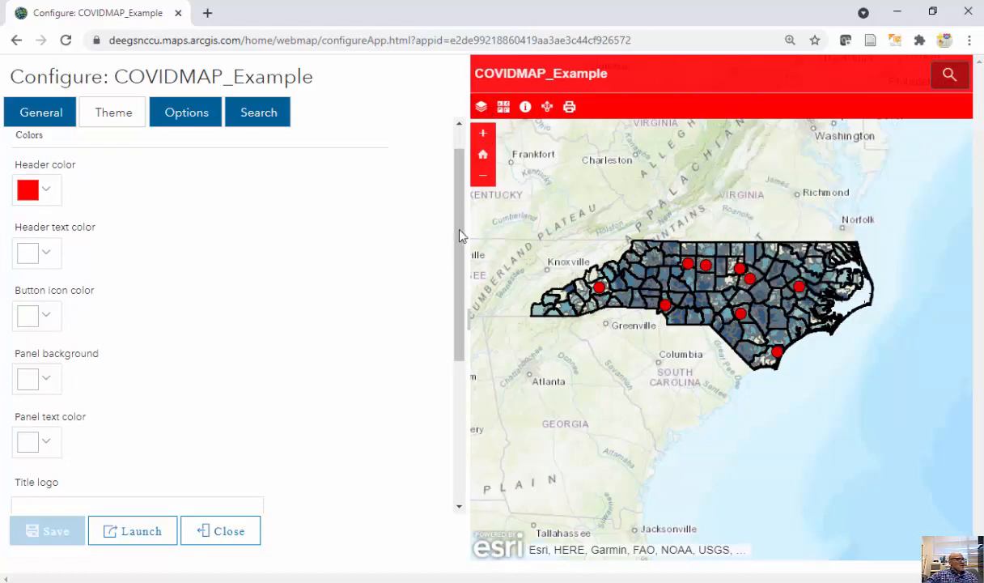
mouse_move(459, 233)
left_mouse_down()
mouse_move(478, 405)
mouse_move(476, 227)
left_mouse_up()
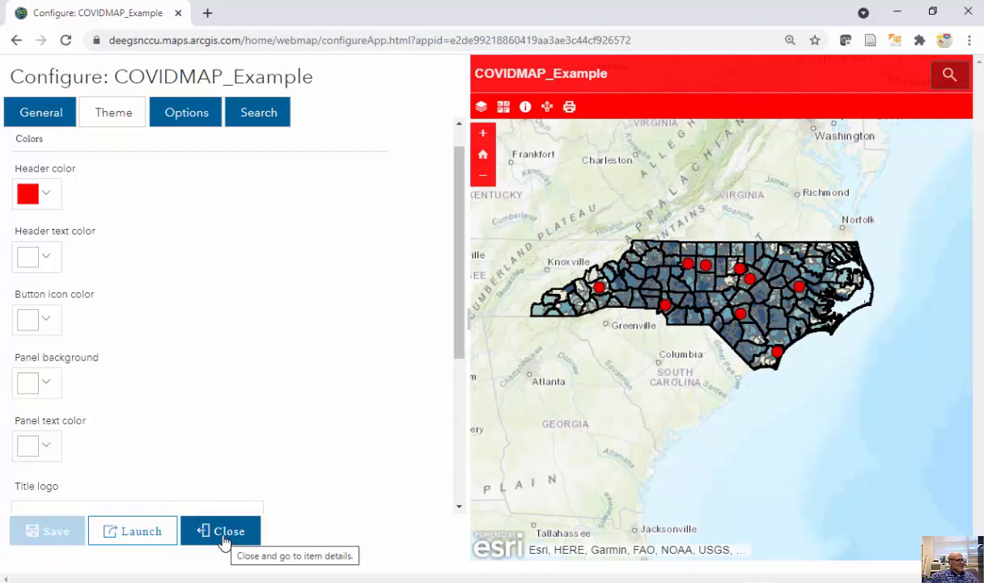
Launch the configured web app, try panning and zooming its map, and select the app's full URL.
left_click(132, 534)
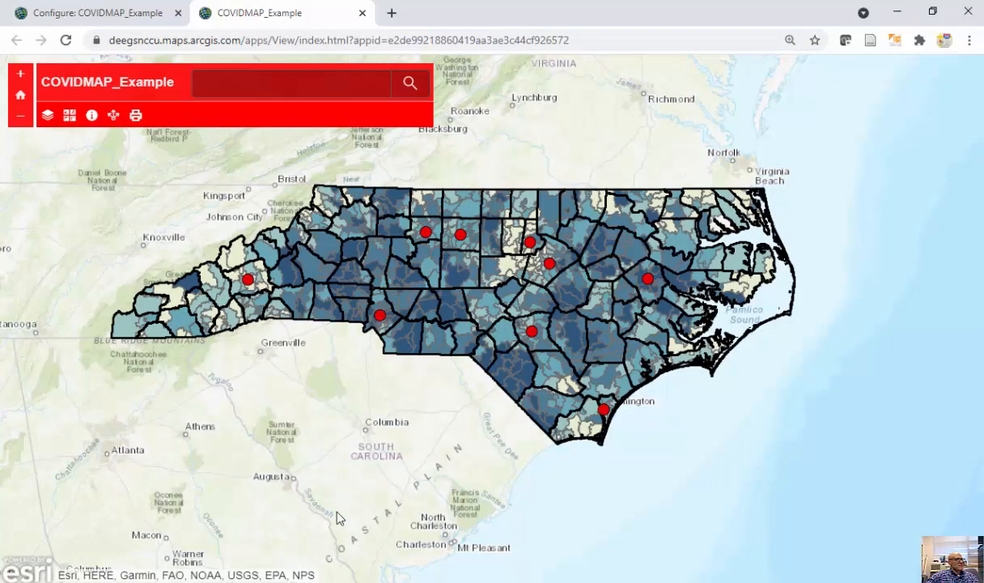
left_click_drag(651, 315, 672, 311)
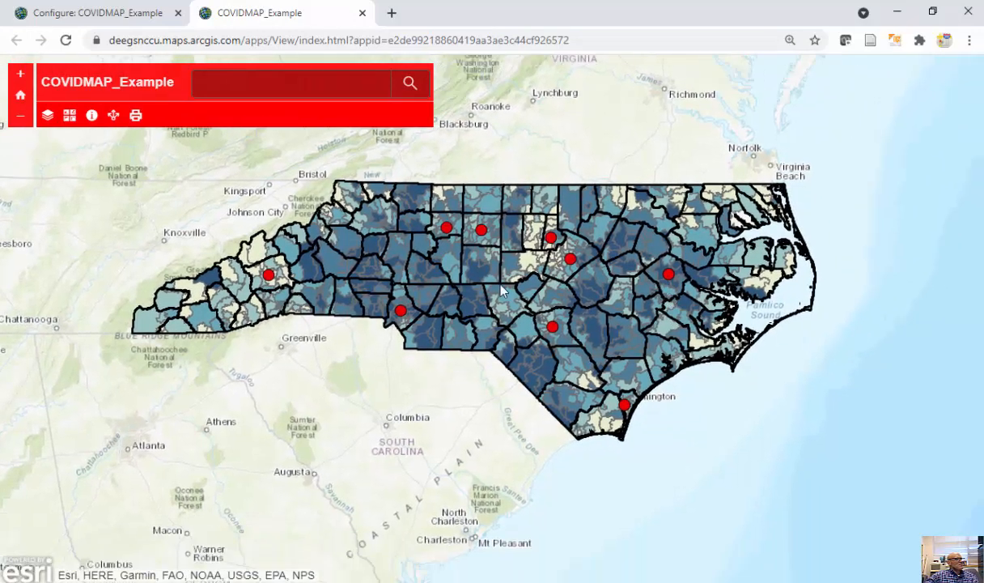
scroll(522, 297, "up", 1)
scroll(511, 276, "down", 1)
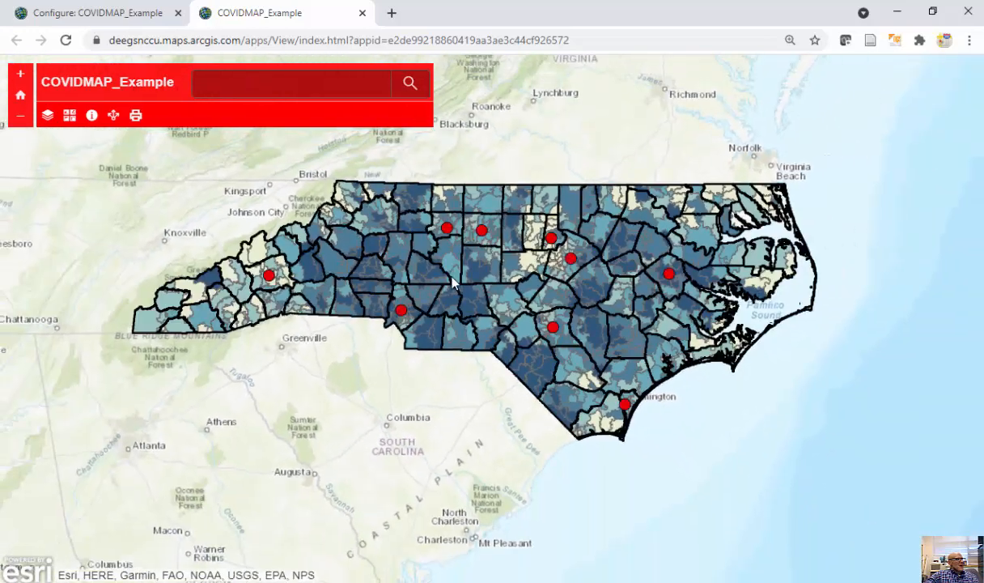
left_click(599, 38)
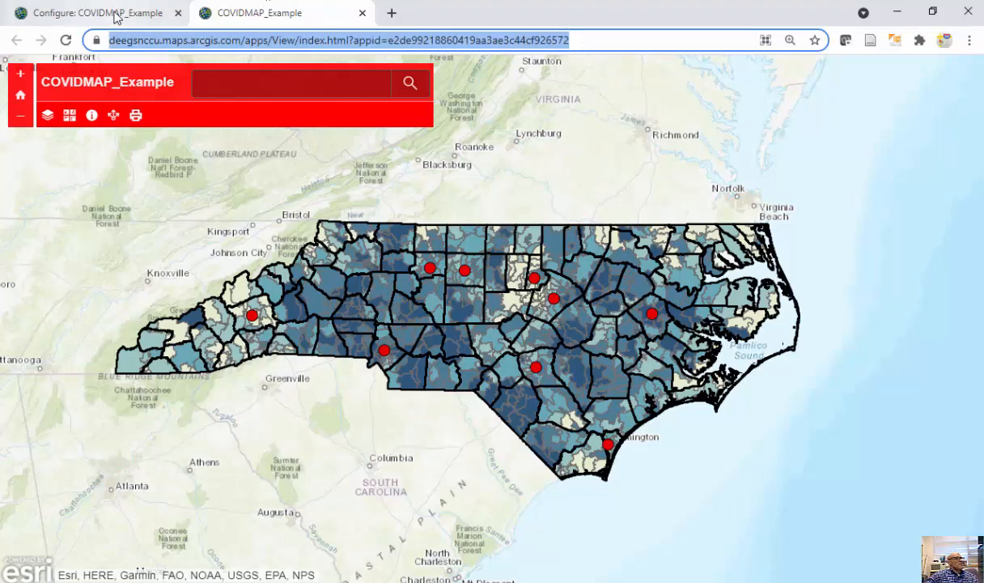
Open ArcGIS Online in a new browser tab and sign in with the saved account.
left_click(117, 14)
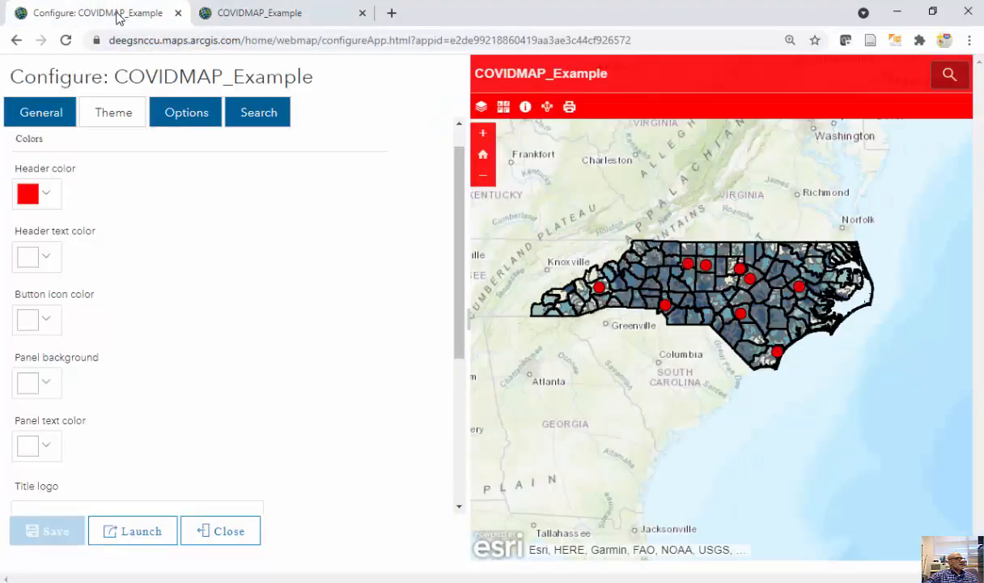
left_click(392, 13)
type("arc")
key("Return")
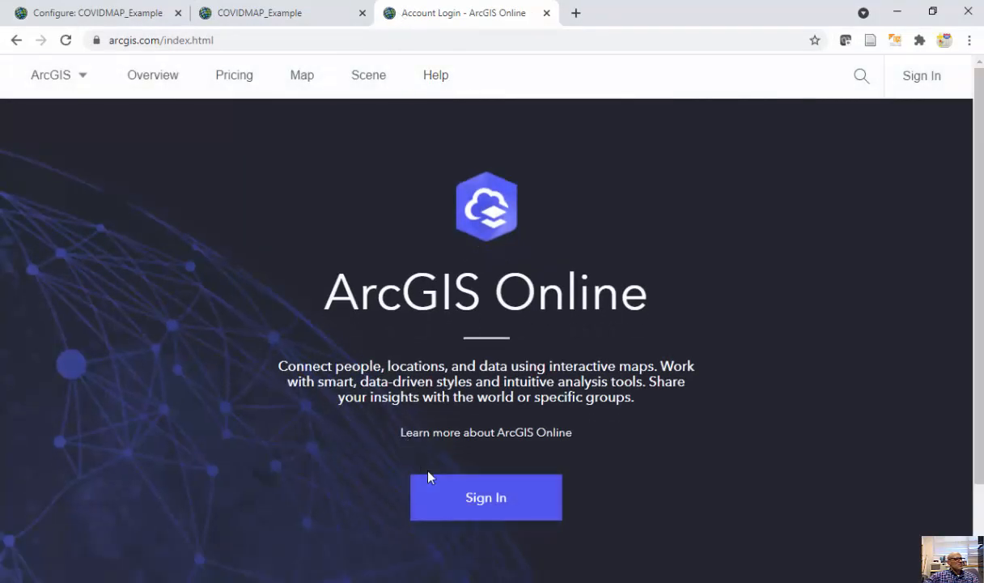
left_click(464, 502)
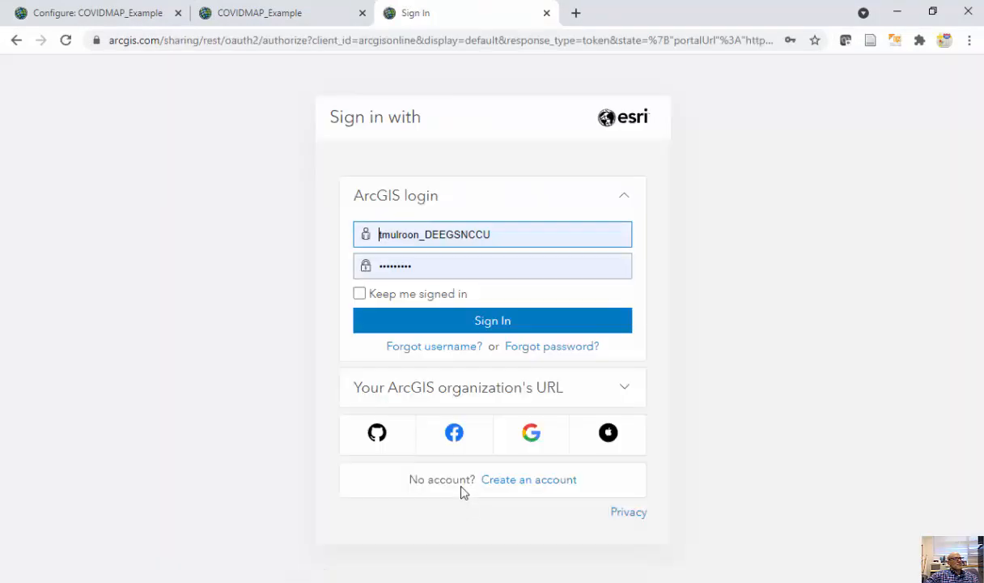
left_click(450, 323)
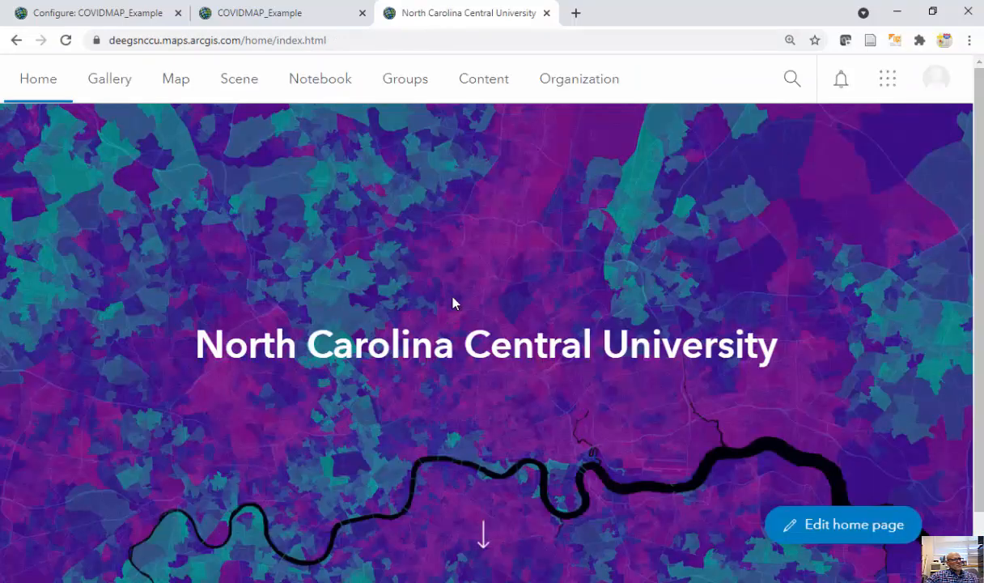
Open the item details of the COVIDMAP_Example Web Mapping Application from the account's content, and return to the launched app.
left_click(485, 85)
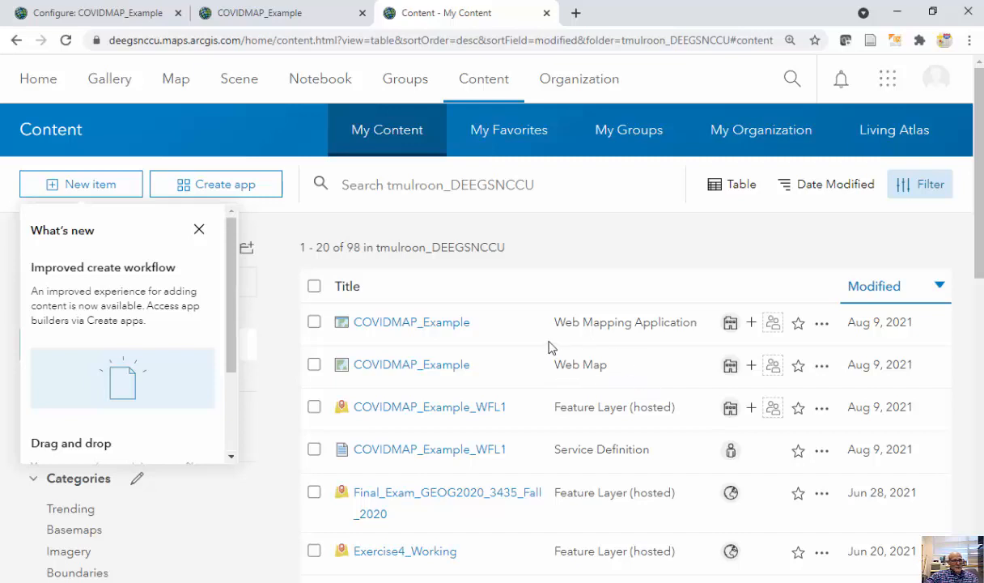
left_click(456, 326)
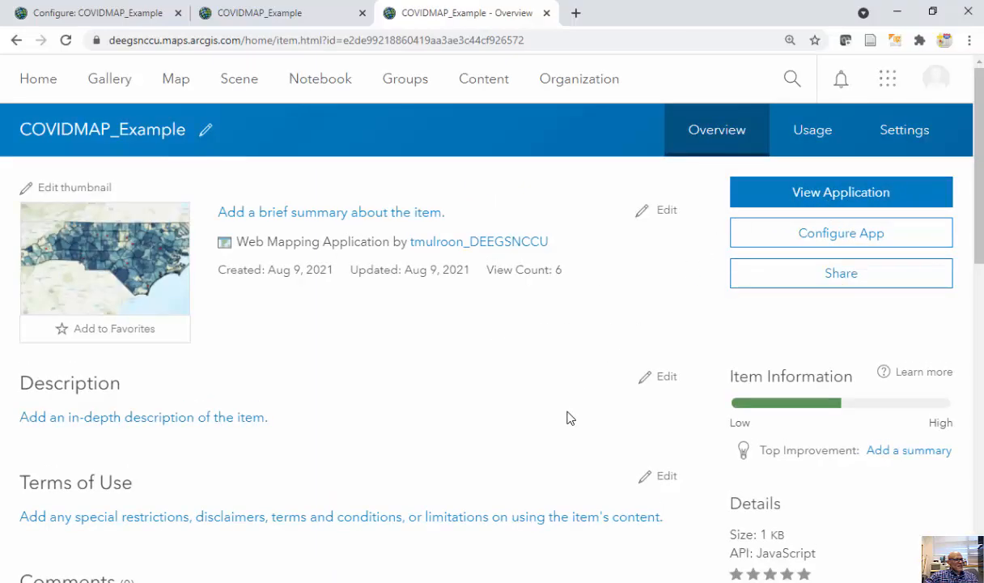
left_click(277, 15)
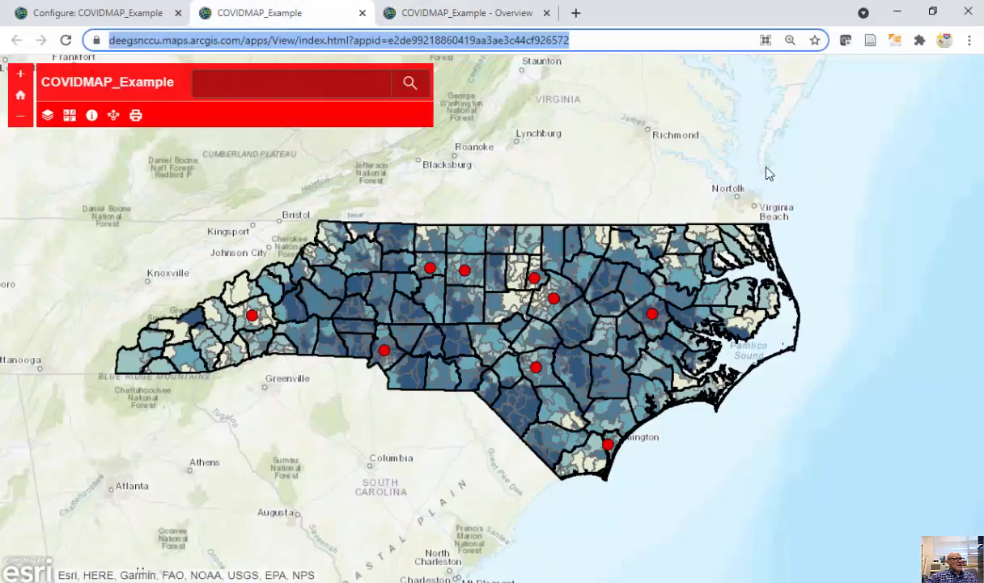